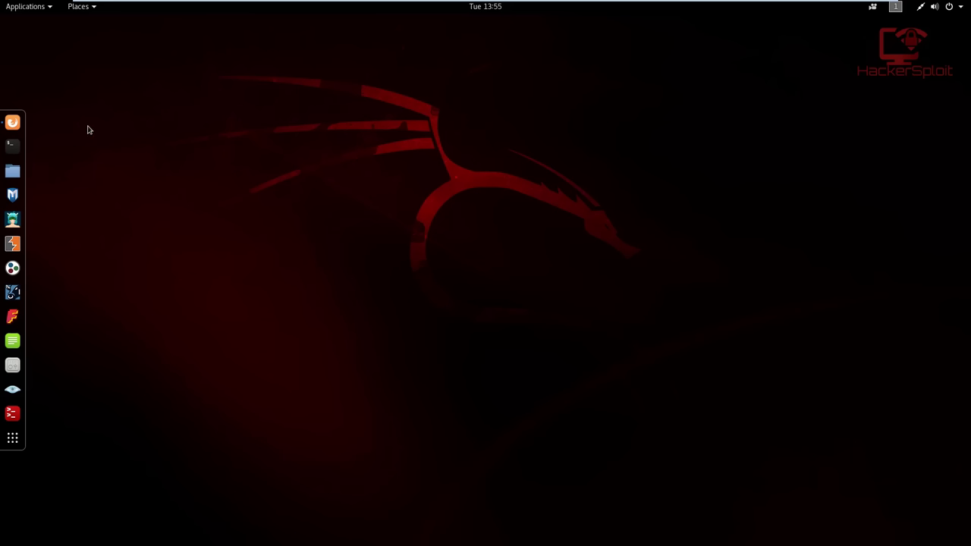
Launch Firefox on shodan.io and put the cursor in the empty search box
{"action": "left_click", "coordinate": [13, 122]}
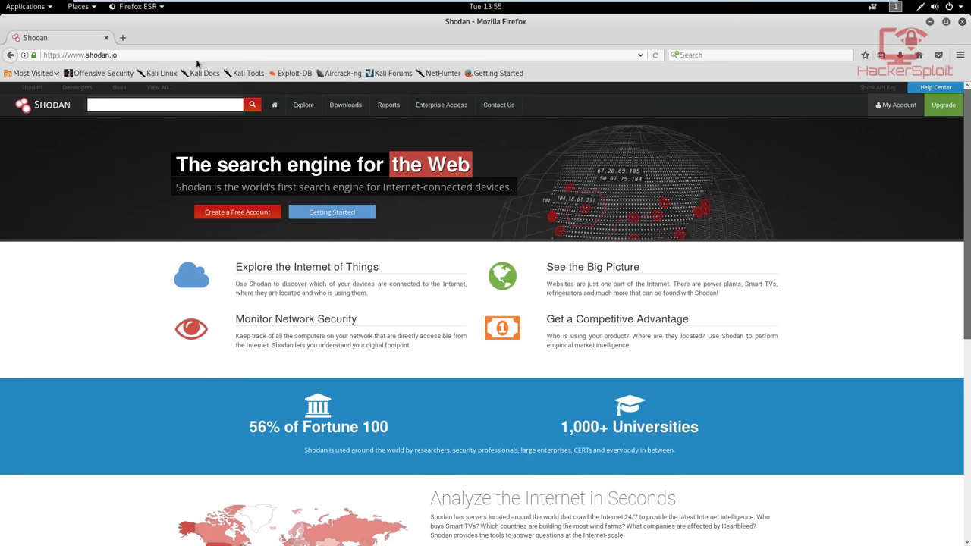
{"action": "left_click", "coordinate": [133, 53]}
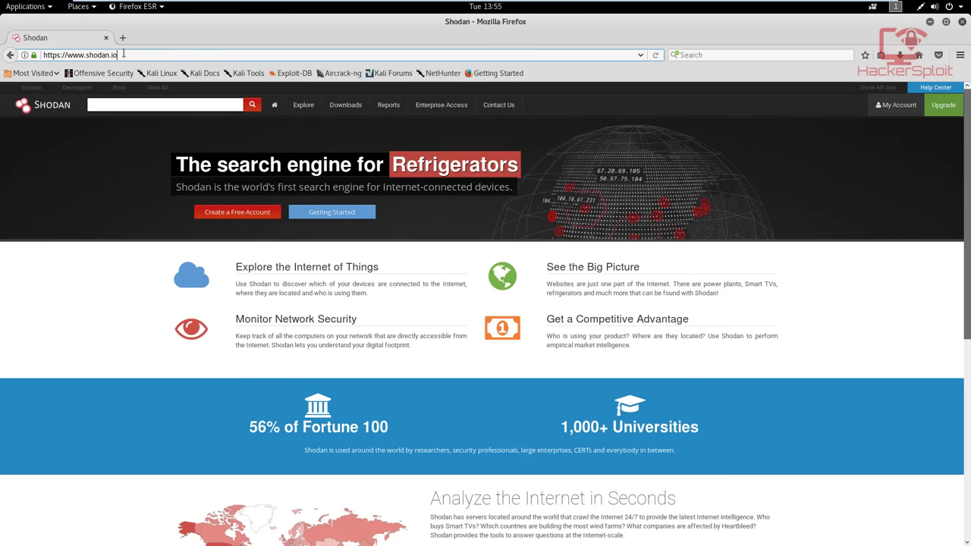
{"action": "left_click", "coordinate": [211, 110]}
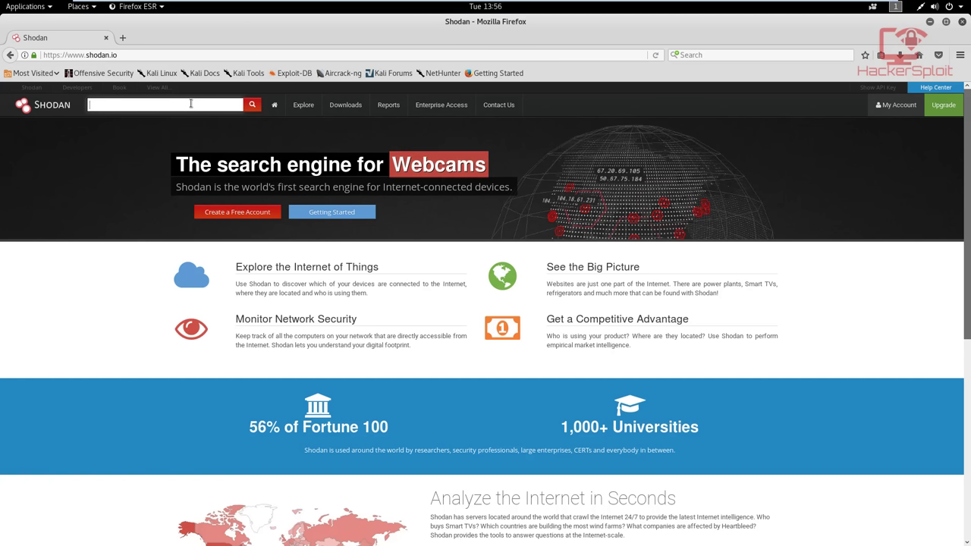
Search Shodan for 'webcams' to list its 293 matching devices
{"action": "type", "text": "webcams"}
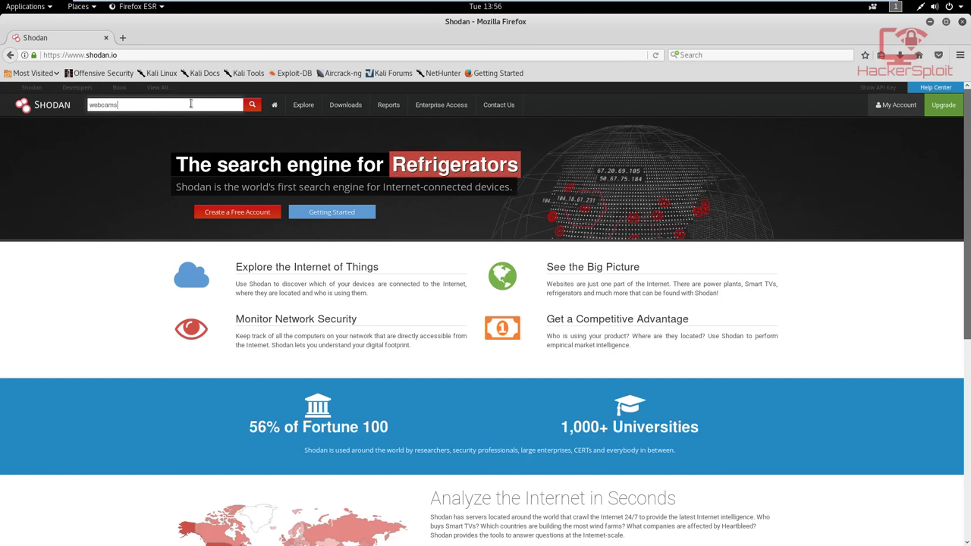
{"action": "left_click", "coordinate": [252, 106]}
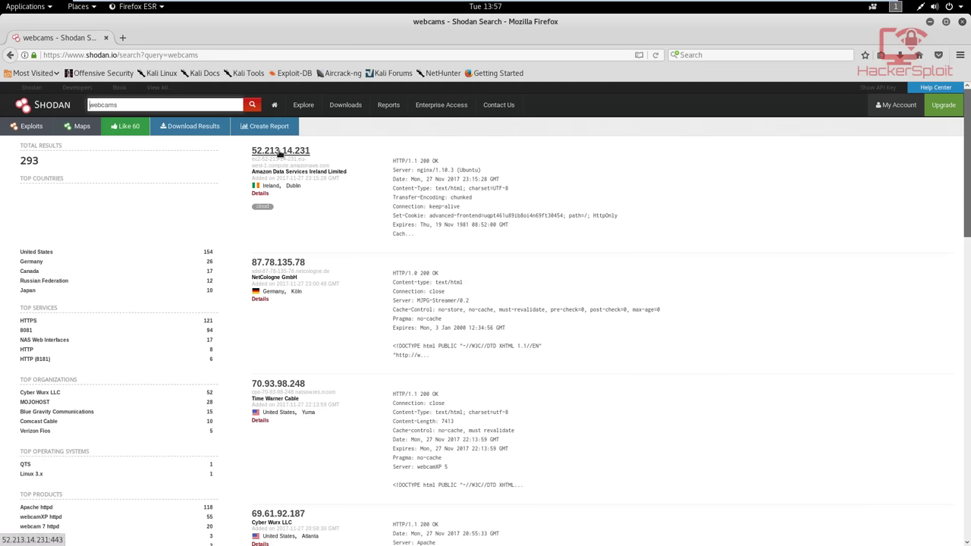
Open the 52.213.14.231 LookCameras site and scroll through its camera grid
{"action": "left_click", "coordinate": [287, 156]}
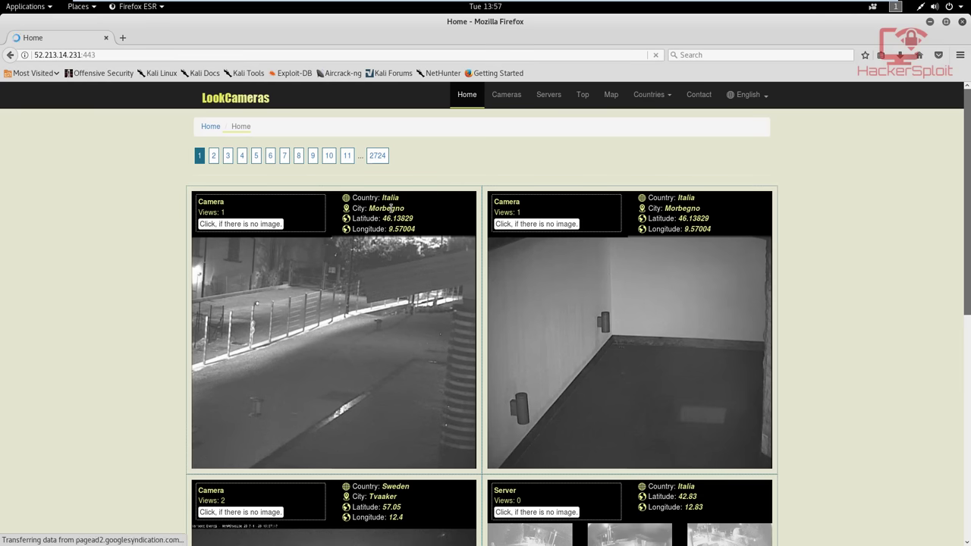
{"action": "scroll", "coordinate": [651, 213], "scroll_direction": "down", "scroll_amount": 3}
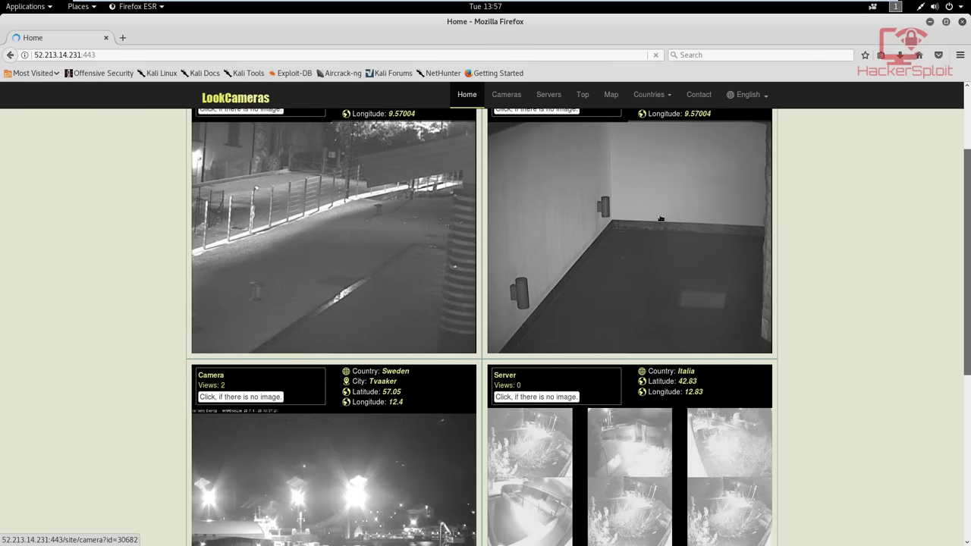
{"action": "scroll", "coordinate": [660, 224], "scroll_direction": "down", "scroll_amount": 3}
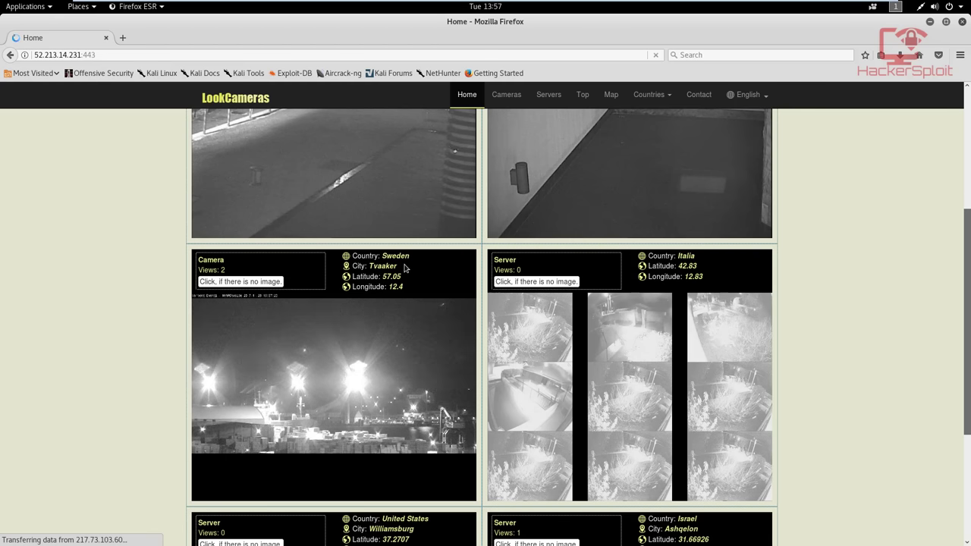
{"action": "scroll", "coordinate": [405, 268], "scroll_direction": "down", "scroll_amount": 5}
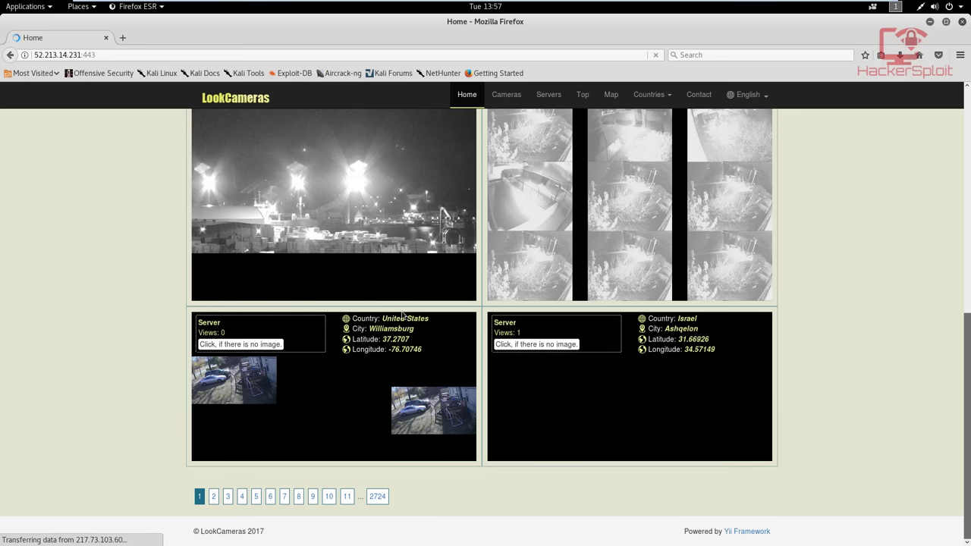
Browse page 3 of the live camera listings, then go back
{"action": "left_click", "coordinate": [229, 497]}
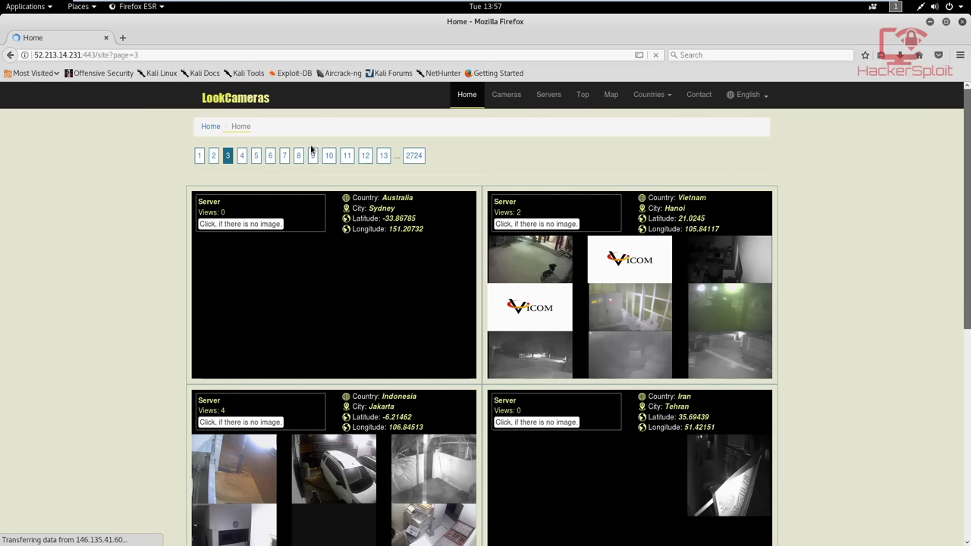
{"action": "scroll", "coordinate": [313, 181], "scroll_direction": "down", "scroll_amount": 3}
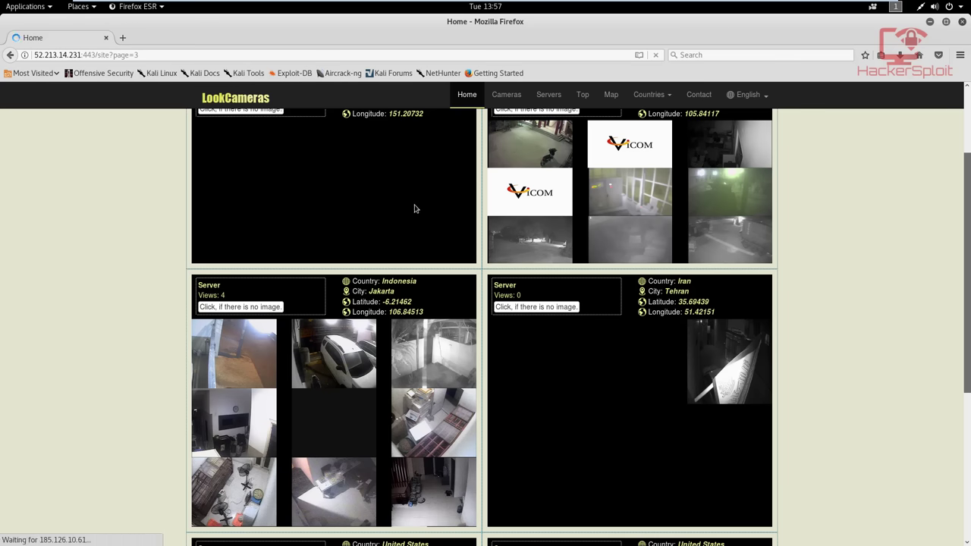
{"action": "scroll", "coordinate": [414, 209], "scroll_direction": "down", "scroll_amount": 3}
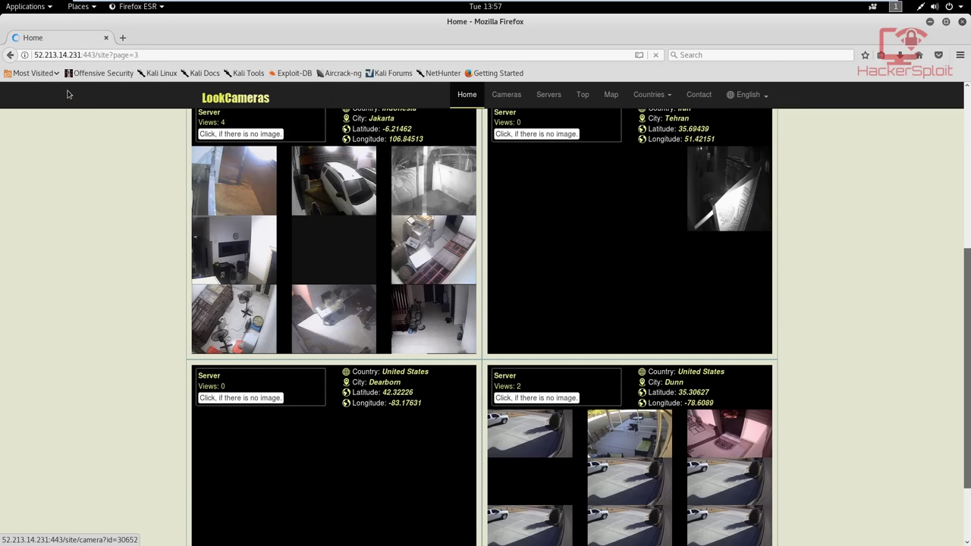
{"action": "left_click", "coordinate": [10, 55]}
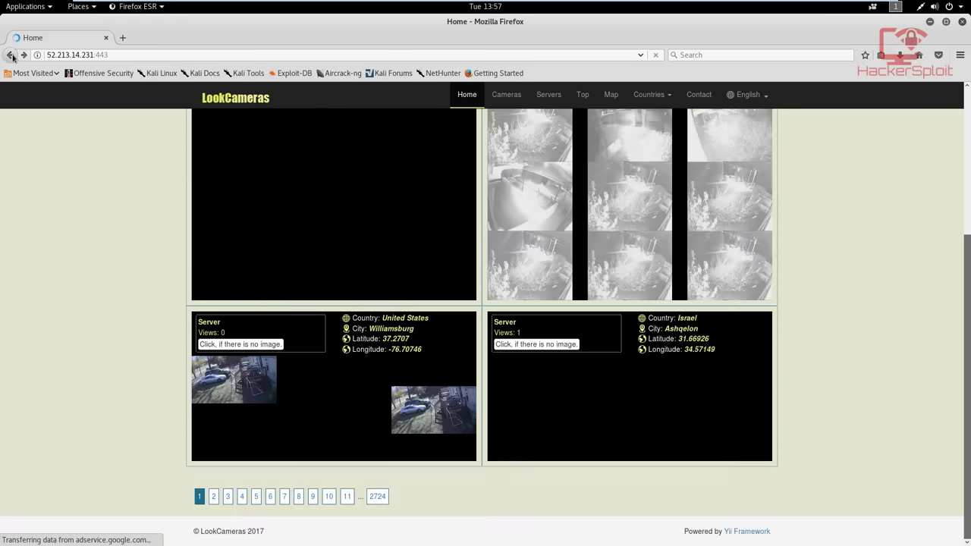
{"action": "left_click", "coordinate": [10, 55]}
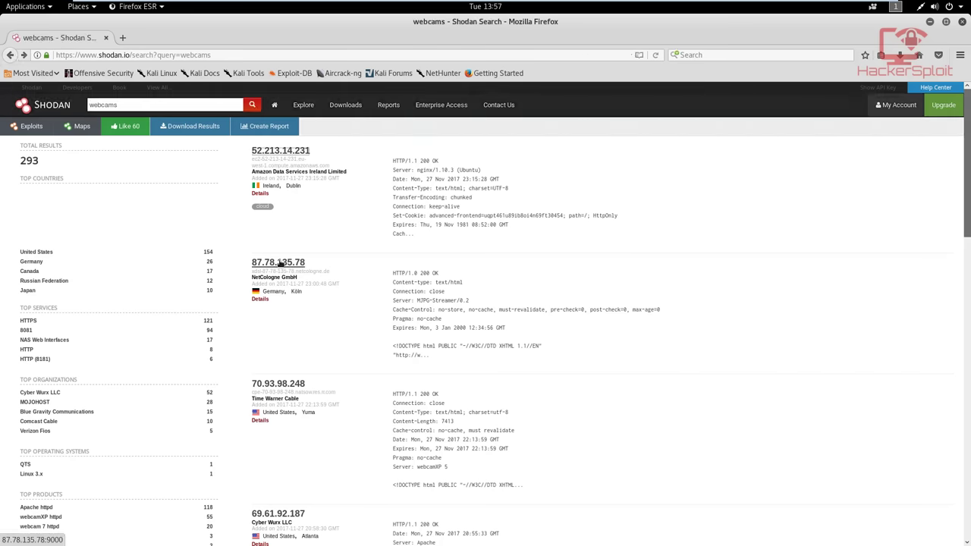
{"action": "left_click", "coordinate": [282, 263]}
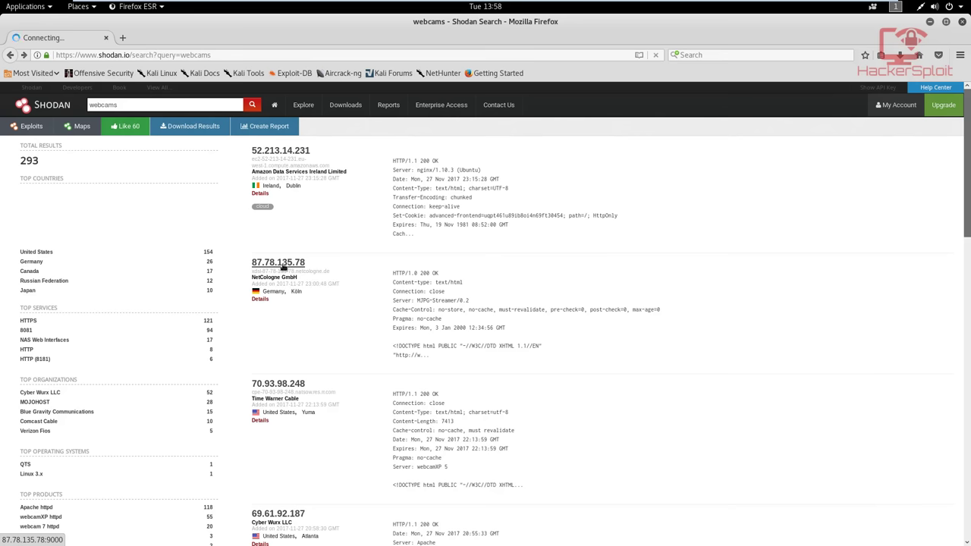
{"action": "right_click", "coordinate": [283, 267]}
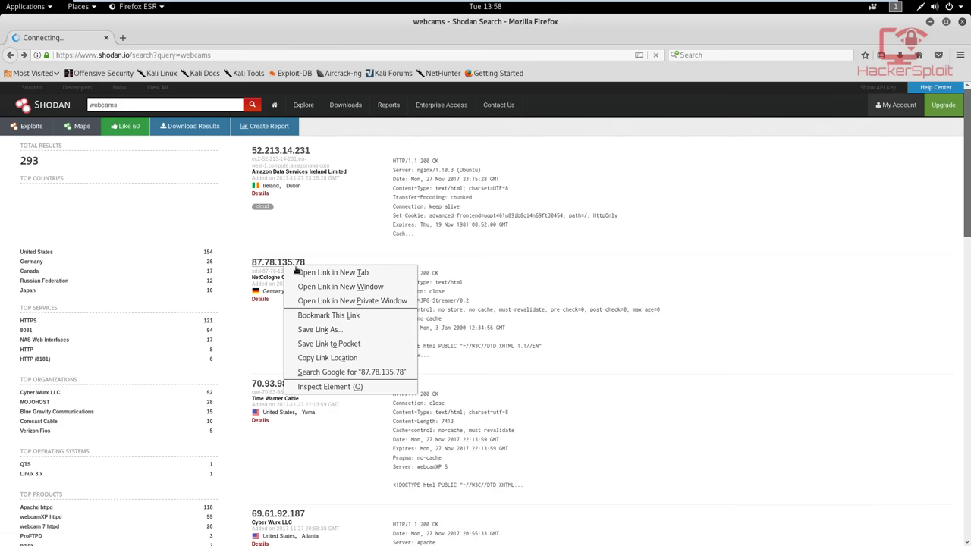
{"action": "left_click", "coordinate": [308, 248]}
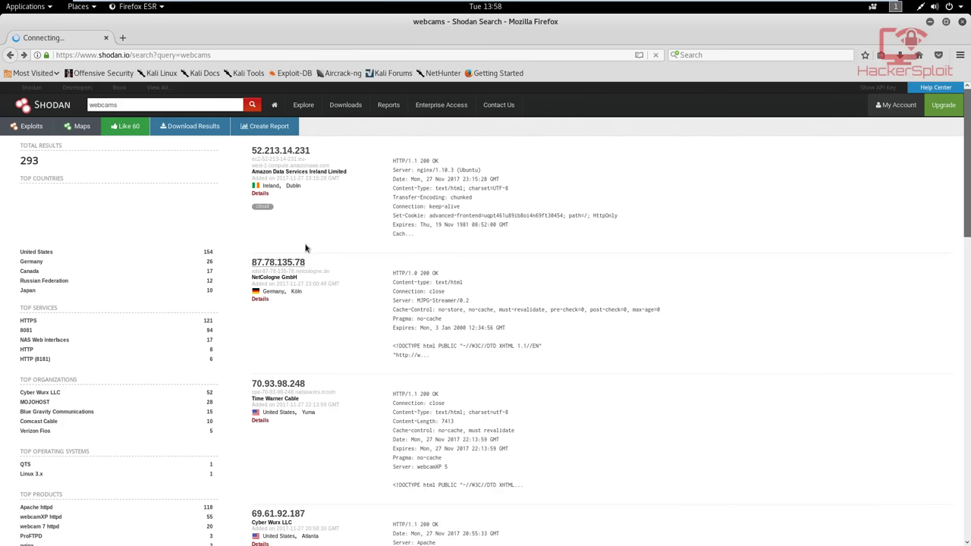
{"action": "right_click", "coordinate": [278, 267]}
{"action": "left_click", "coordinate": [290, 278]}
Stop the stalled load, scan the webcams statistics sidebar, and close the 'Problem loading page' tab
{"action": "left_click", "coordinate": [657, 56]}
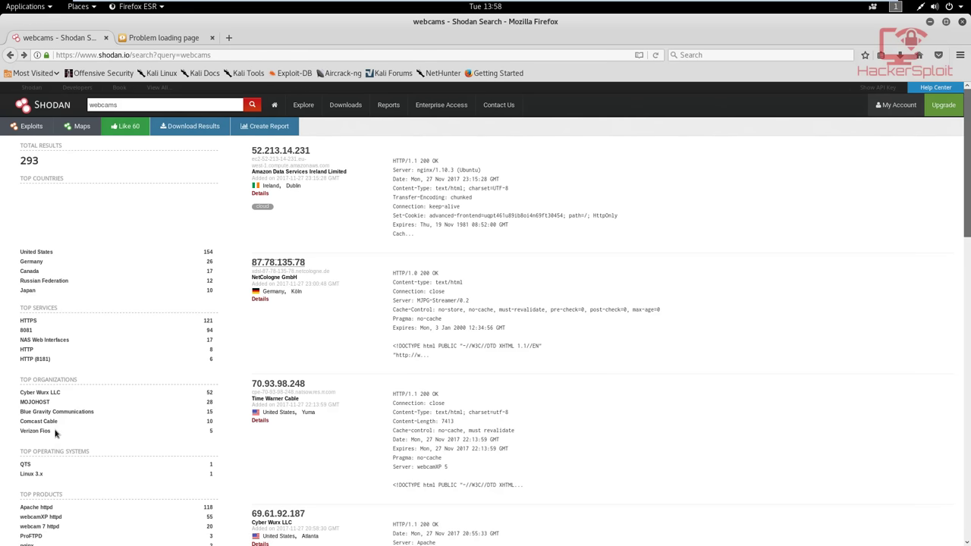
{"action": "scroll", "coordinate": [55, 433], "scroll_direction": "down", "scroll_amount": 2}
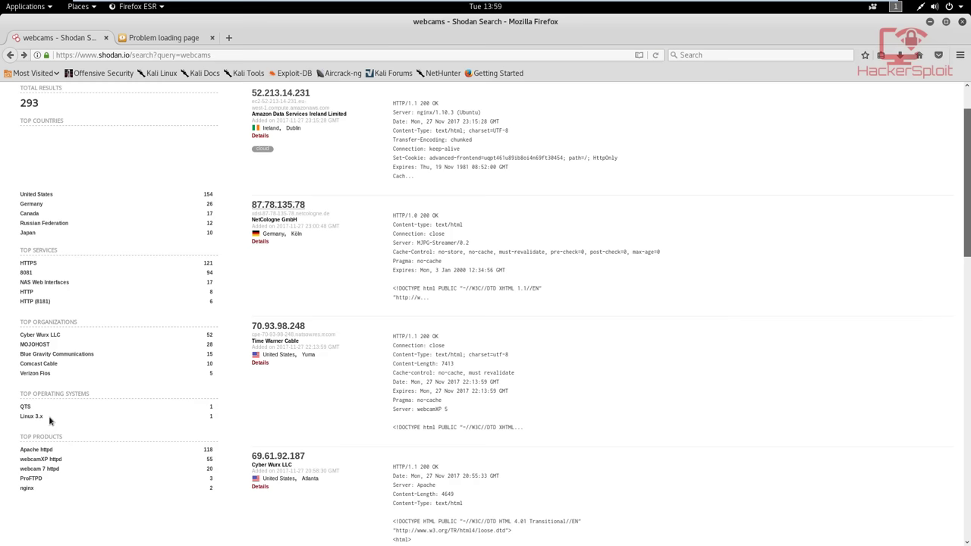
{"action": "scroll", "coordinate": [65, 413], "scroll_direction": "down", "scroll_amount": 1}
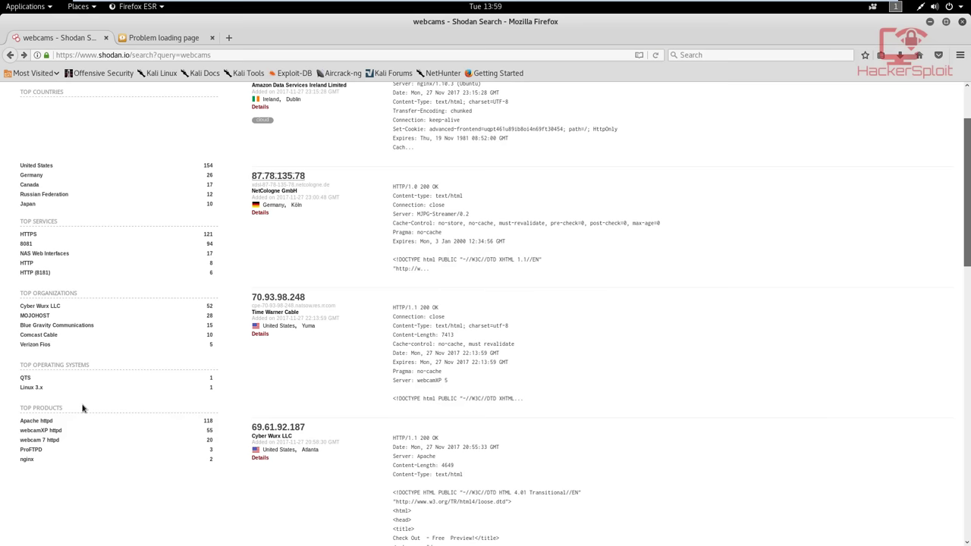
{"action": "scroll", "coordinate": [109, 372], "scroll_direction": "up", "scroll_amount": 2}
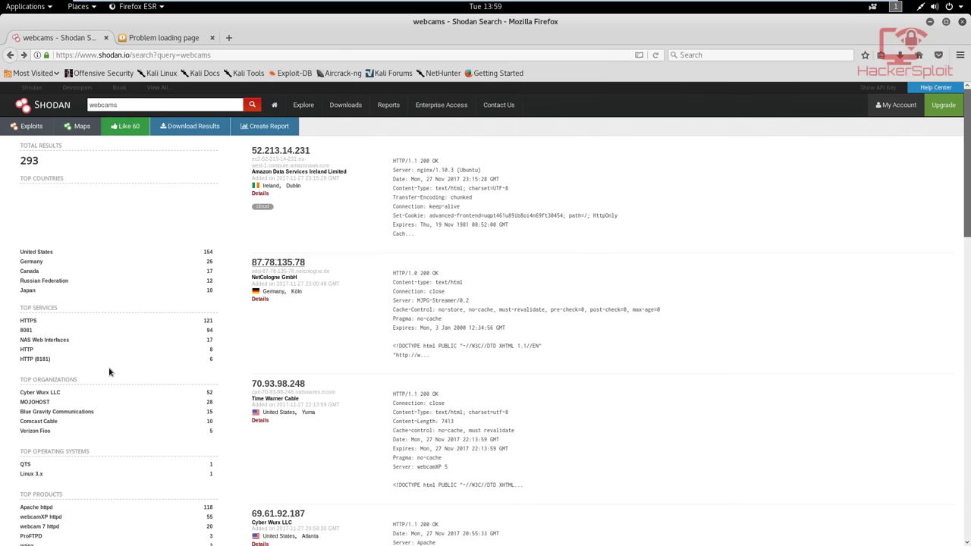
{"action": "left_click", "coordinate": [212, 38]}
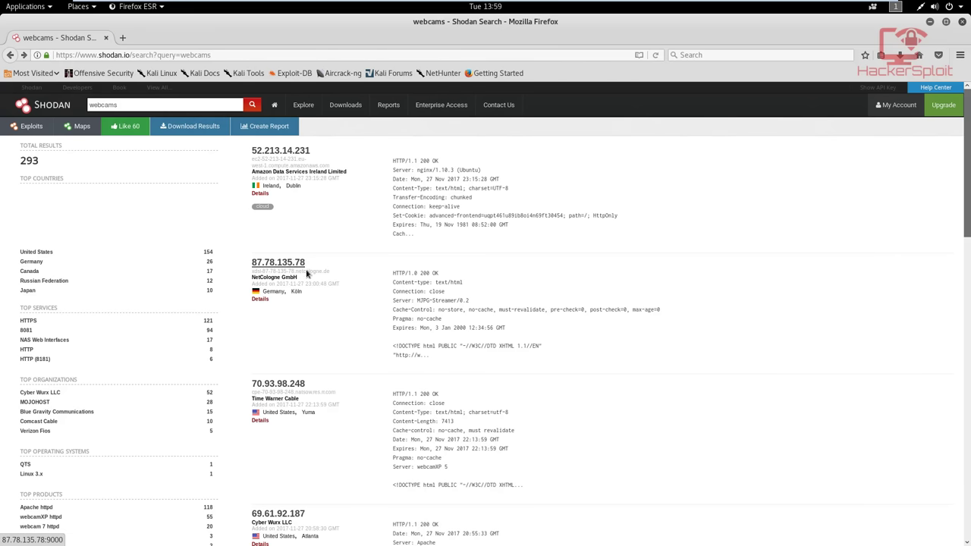
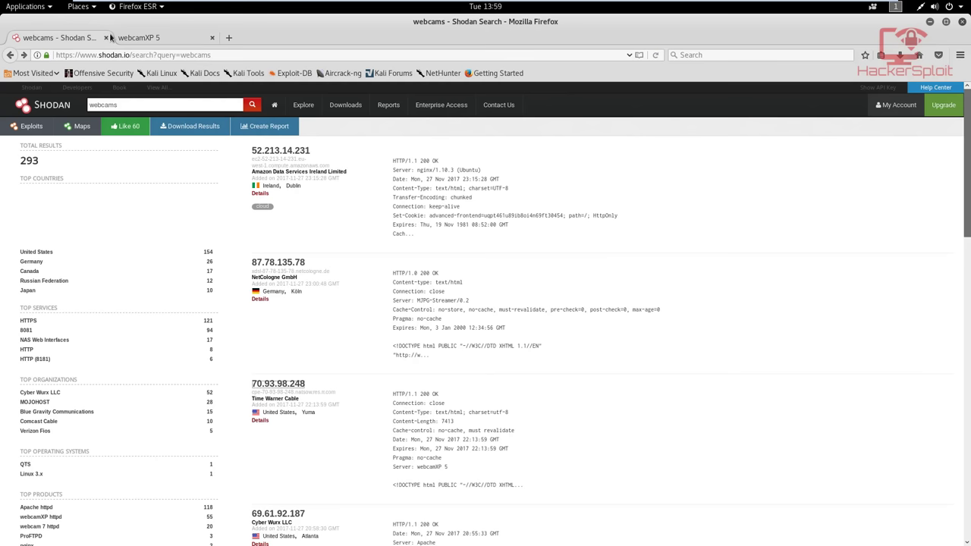
Check the Shodan results, then switch the webcamXP 5 feed to Source 2 and open the viewer-mode list
{"action": "left_click", "coordinate": [76, 37]}
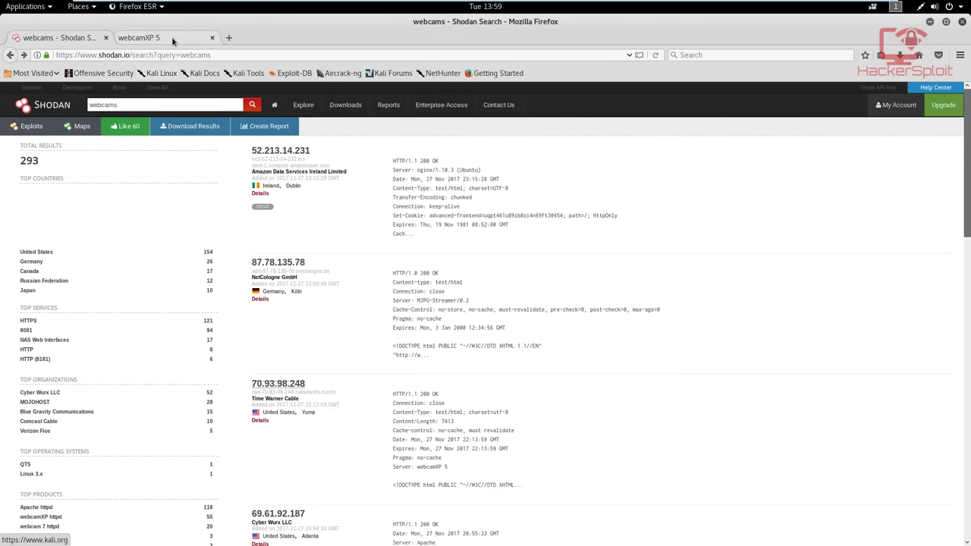
{"action": "left_click", "coordinate": [184, 37]}
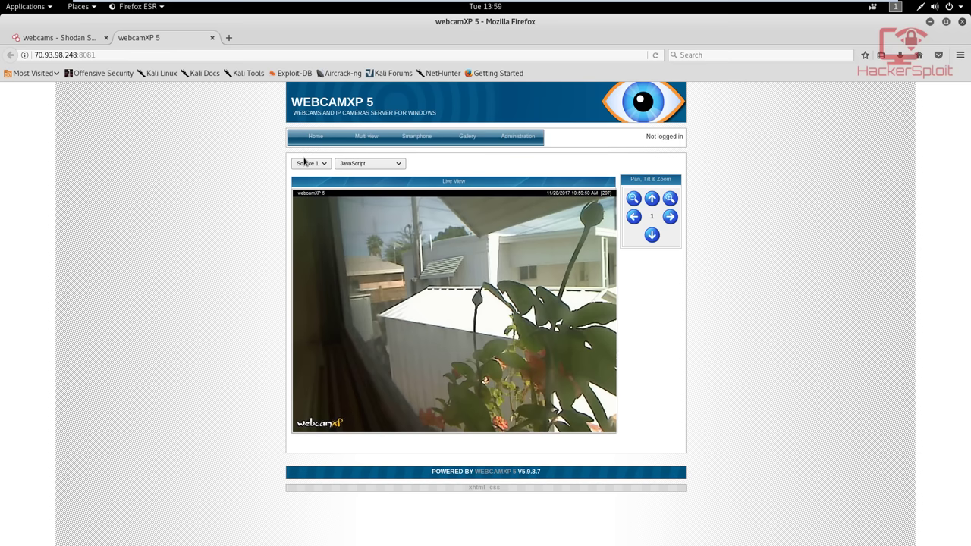
{"action": "left_click", "coordinate": [306, 163]}
{"action": "left_click", "coordinate": [316, 194]}
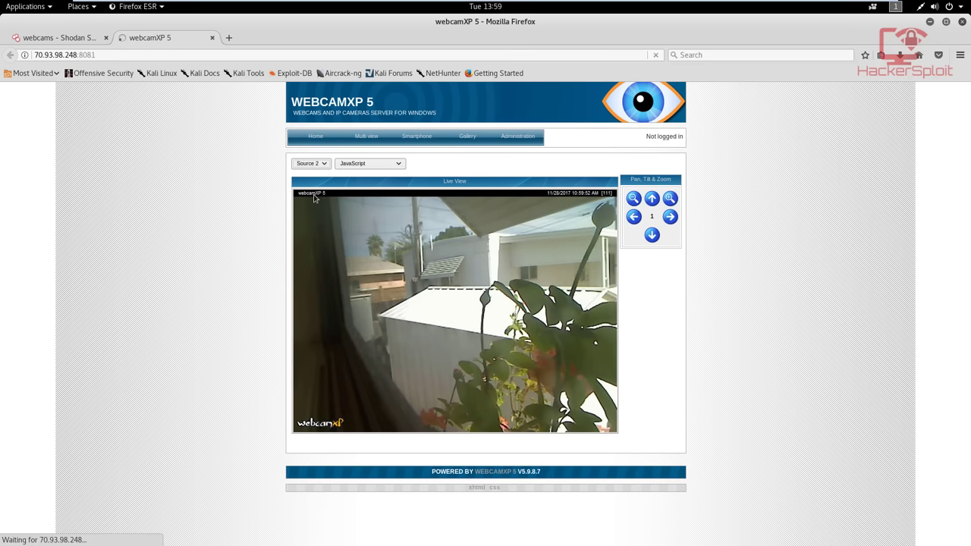
{"action": "left_click", "coordinate": [347, 164]}
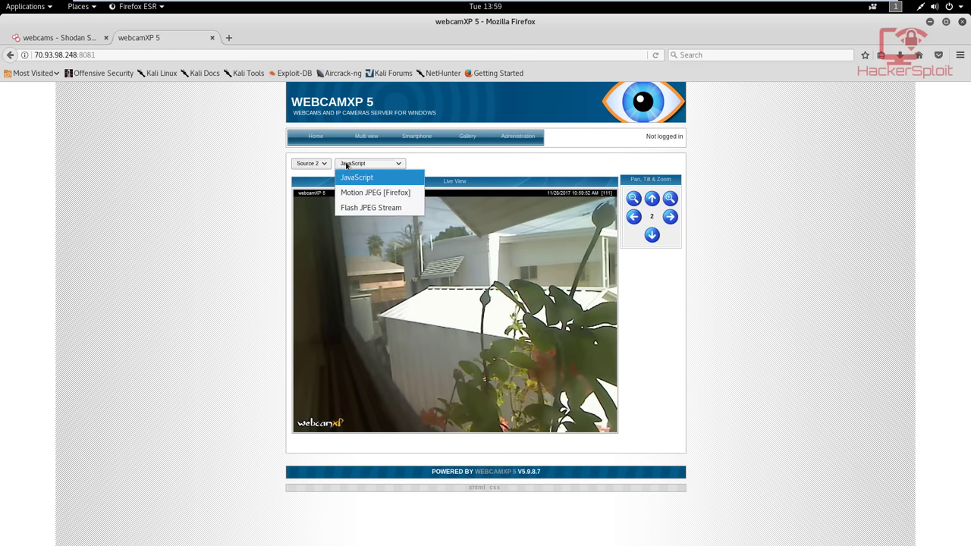
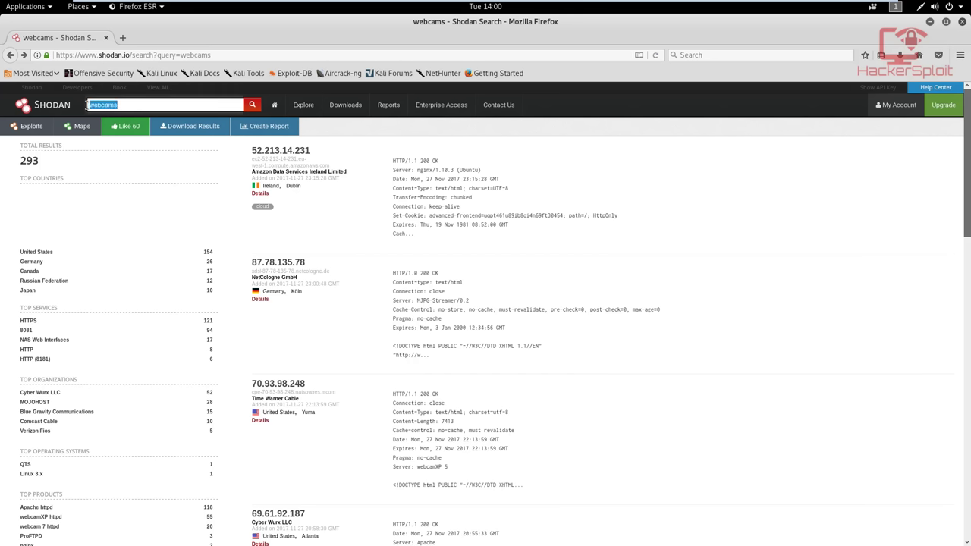
Replace the webcams query with a Shodan search for 'traffic signals'
{"action": "key", "text": "BackSpace"}
{"action": "type", "text": "traffic signals"}
{"action": "key", "text": "Return"}
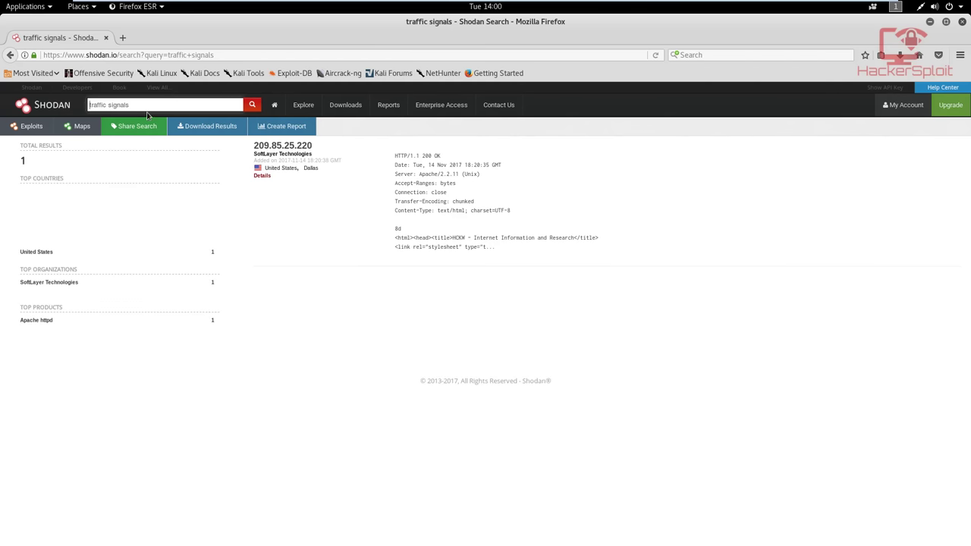
Open the 209.85.25.220 result's HCKW website in a new tab and view it
{"action": "right_click", "coordinate": [282, 150]}
{"action": "left_click", "coordinate": [307, 159]}
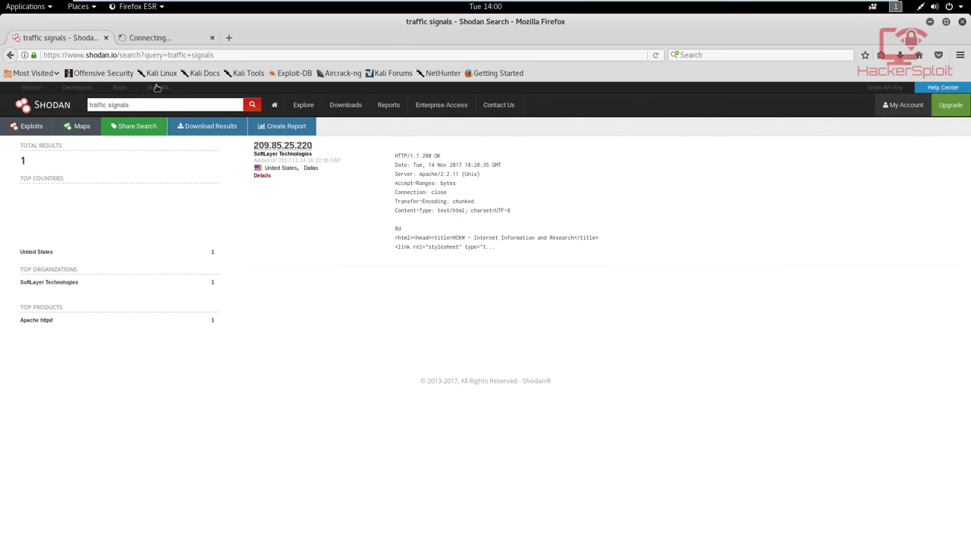
{"action": "left_click", "coordinate": [151, 38]}
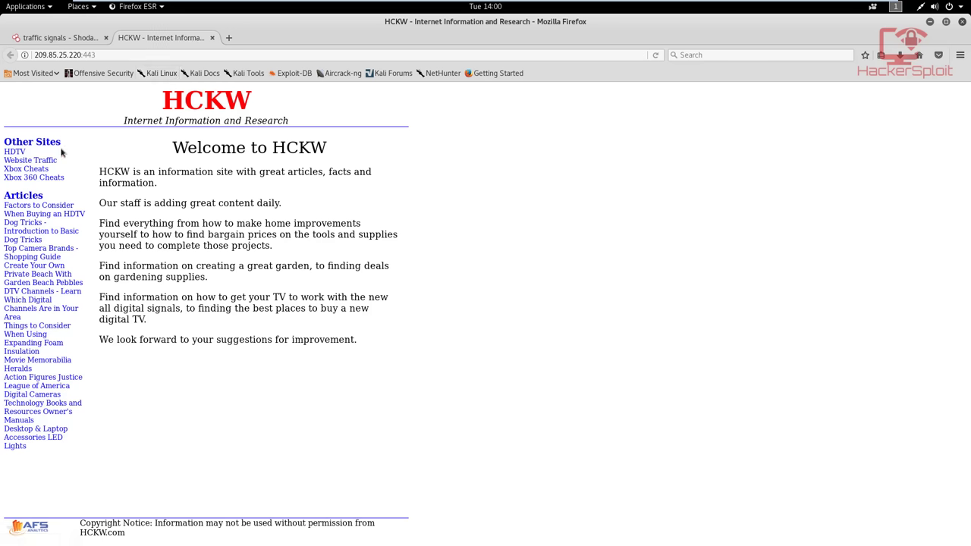
Close the HCKW tab and search Shodan for 'port:22', zooming the page to 180%
{"action": "left_click", "coordinate": [211, 37]}
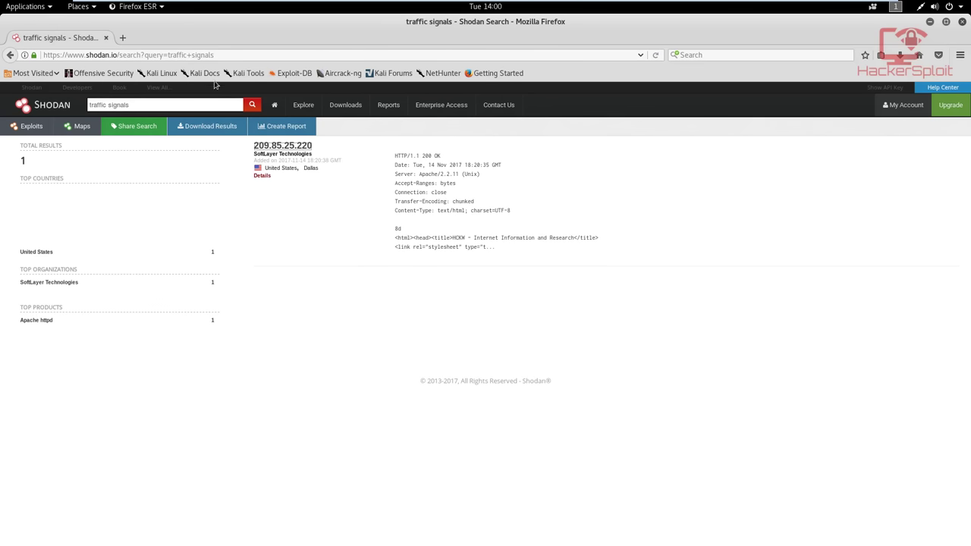
{"action": "left_click_drag", "start_coordinate": [170, 106], "coordinate": [82, 106]}
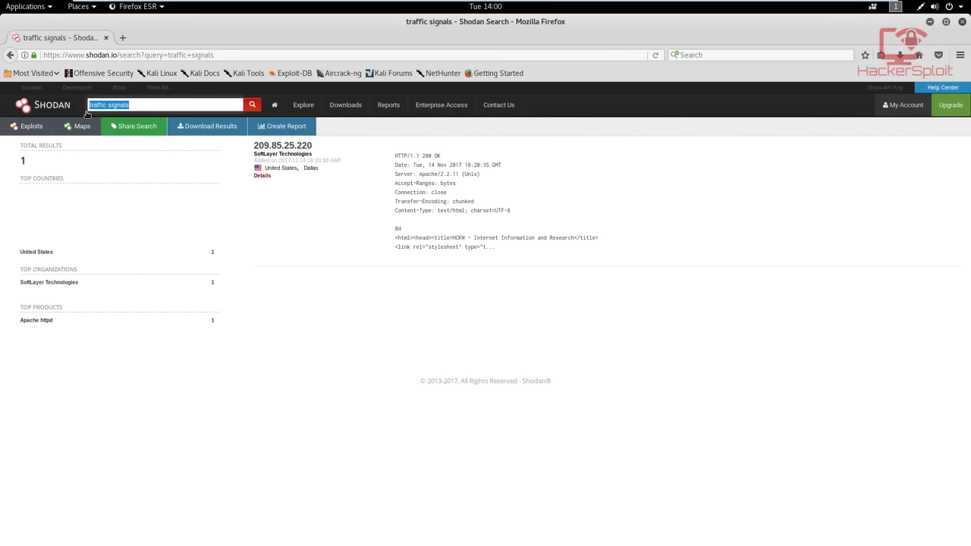
{"action": "key", "text": "BackSpace"}
{"action": "type", "text": "pc"}
{"action": "type", "text": "rt"}
{"action": "left_click", "coordinate": [263, 155]}
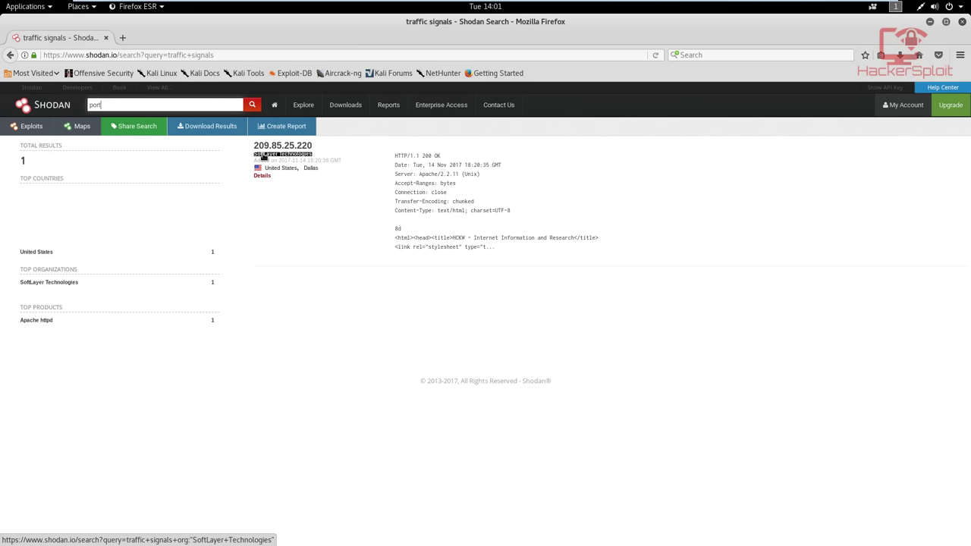
{"action": "key", "text": "ctrl+plus"}
{"action": "key", "text": "ctrl+plus"}
{"action": "key", "text": "ctrl+plus"}
{"action": "key", "text": "ctrl+plus"}
{"action": "key", "text": "ctrl+plus"}
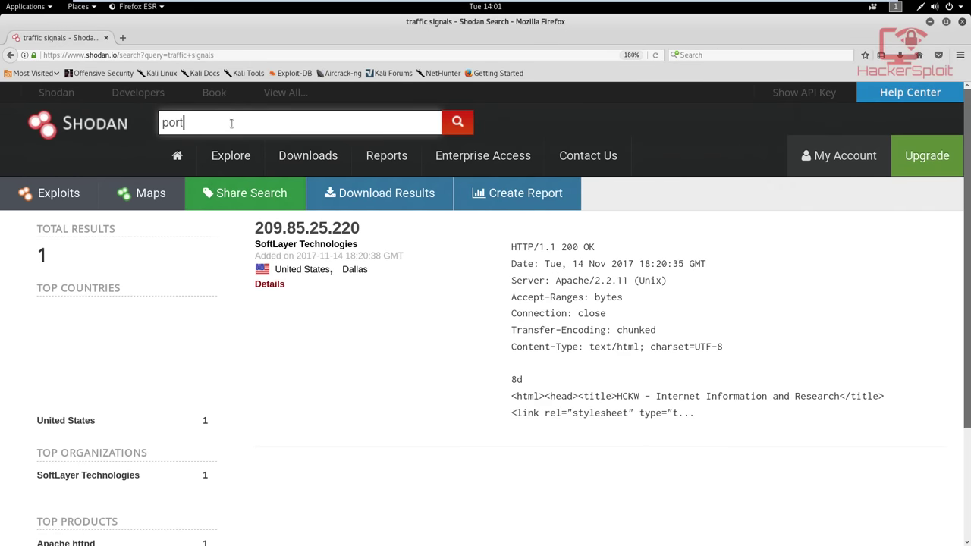
{"action": "type", "text": ":"}
{"action": "type", "text": "22"}
{"action": "key", "text": "Return"}
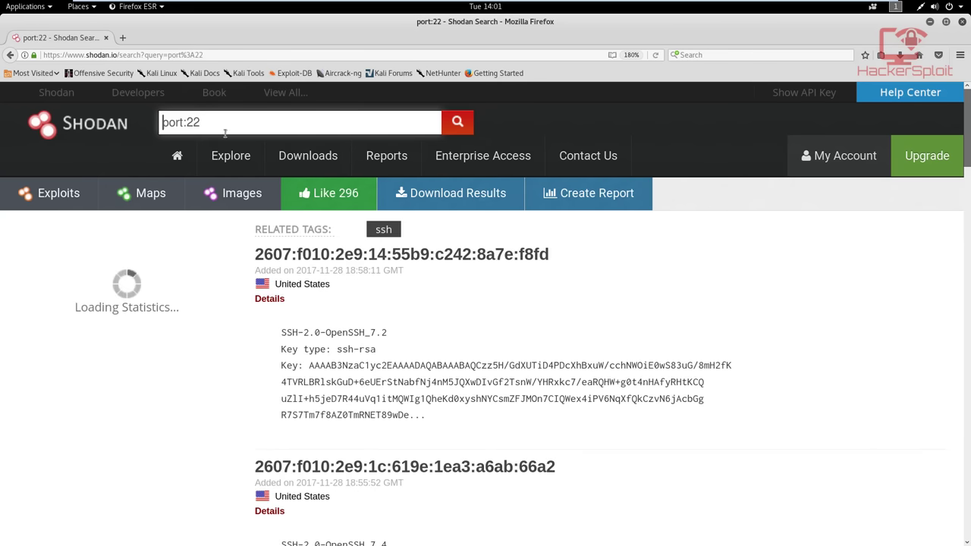
Review the first result's OpenSSH banner and key, then open host 2607:f010:2e9:14:55b9:c242:8a7e:f8fd in a new tab
{"action": "key", "text": "ctrl+minus"}
{"action": "key", "text": "ctrl+minus"}
{"action": "key", "text": "ctrl+minus"}
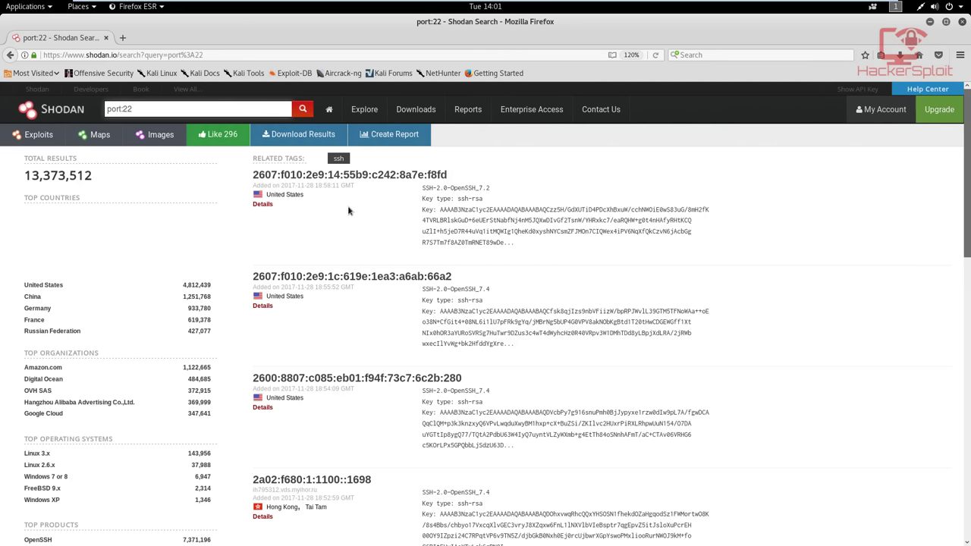
{"action": "left_click_drag", "start_coordinate": [422, 189], "coordinate": [495, 192]}
{"action": "left_click", "coordinate": [495, 193]}
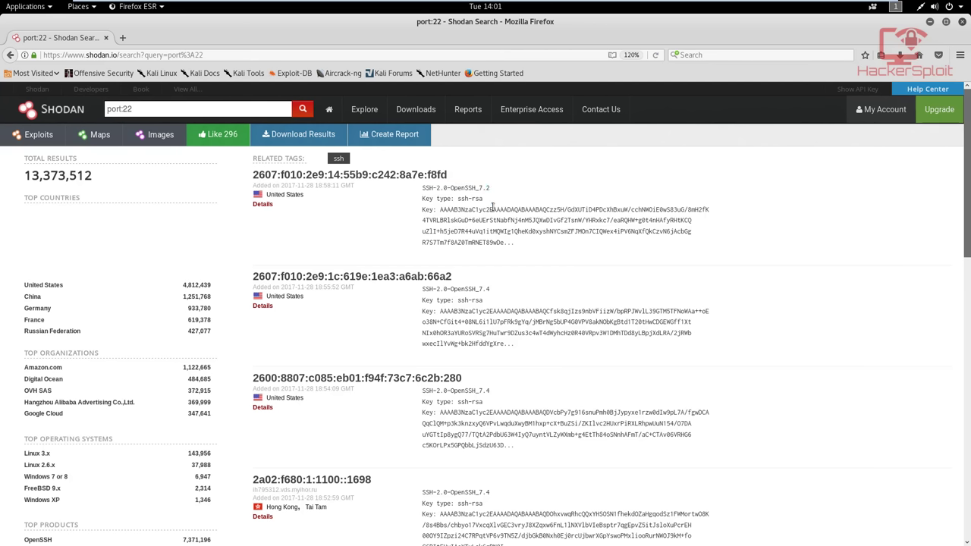
{"action": "left_click_drag", "start_coordinate": [440, 210], "coordinate": [529, 246]}
{"action": "left_click", "coordinate": [529, 250]}
{"action": "right_click", "coordinate": [390, 179]}
{"action": "left_click", "coordinate": [429, 184]}
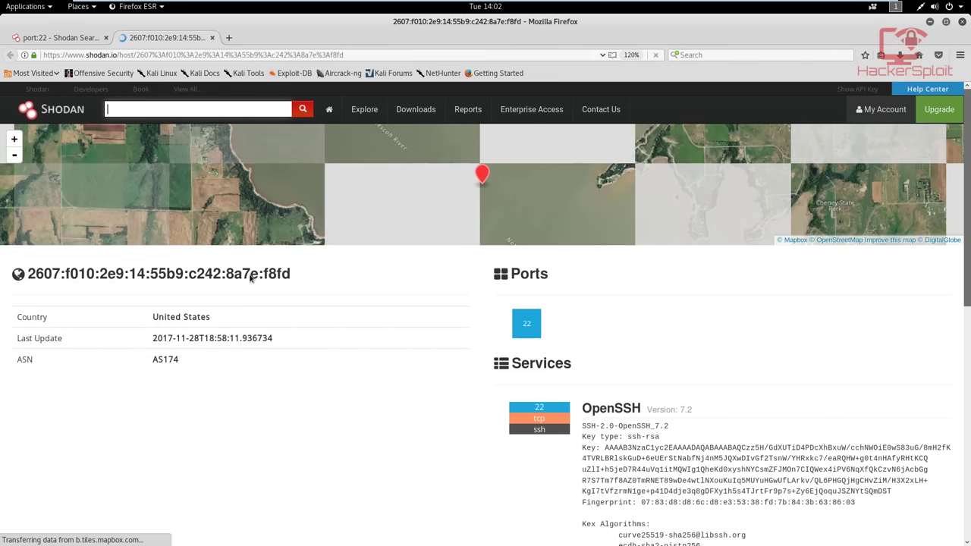
Scroll through the OpenSSH 7.2 host page, then close its tab
{"action": "scroll", "coordinate": [250, 278], "scroll_direction": "down", "scroll_amount": 5}
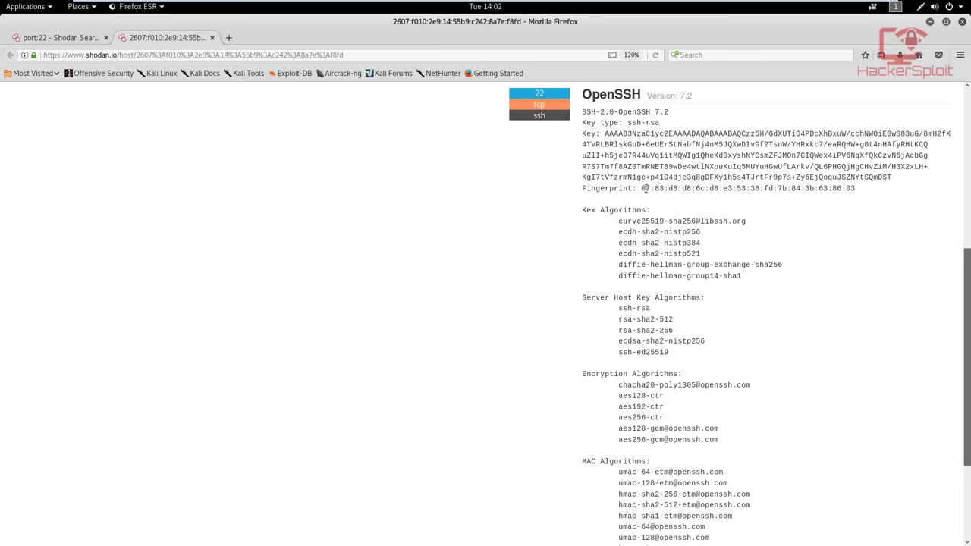
{"action": "scroll", "coordinate": [645, 189], "scroll_direction": "down", "scroll_amount": 2}
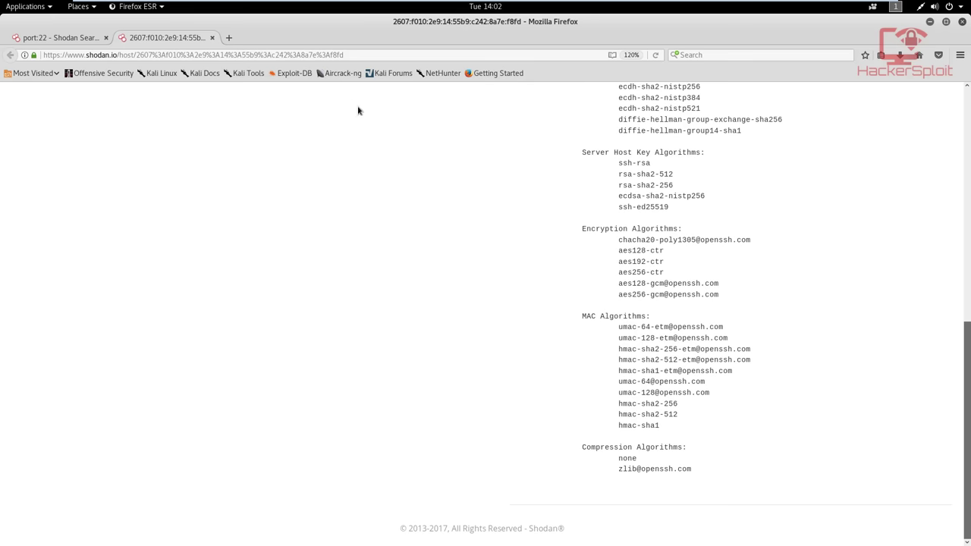
{"action": "scroll", "coordinate": [382, 177], "scroll_direction": "up", "scroll_amount": 5}
{"action": "left_click", "coordinate": [213, 37]}
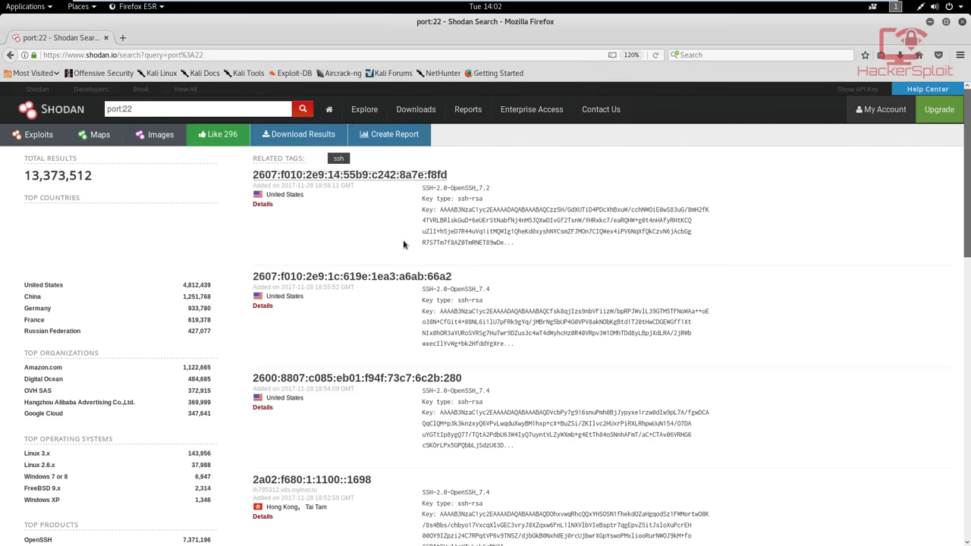
Browse the 13,373,512 port:22 results and select the query text in the search box
{"action": "scroll", "coordinate": [404, 244], "scroll_direction": "down", "scroll_amount": 3}
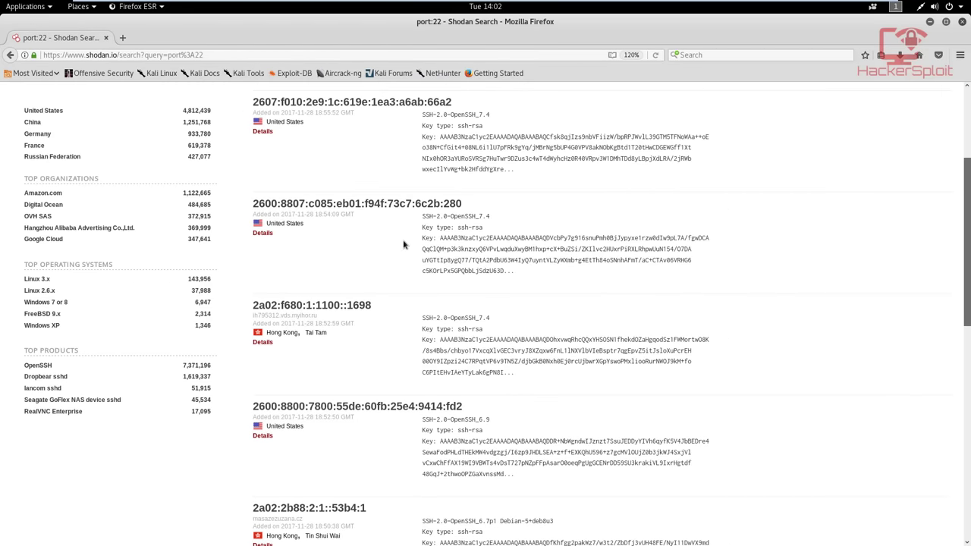
{"action": "scroll", "coordinate": [404, 244], "scroll_direction": "down", "scroll_amount": 3}
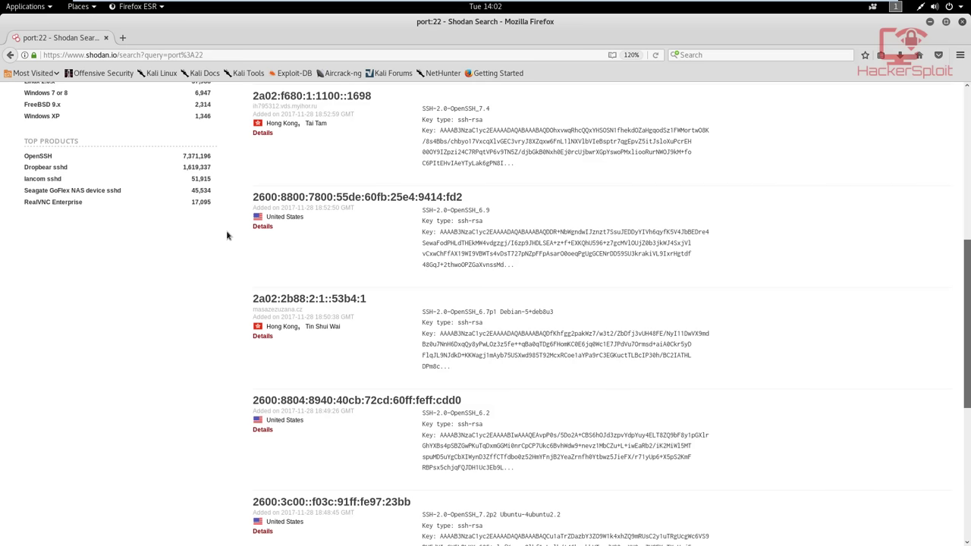
{"action": "scroll", "coordinate": [232, 243], "scroll_direction": "down", "scroll_amount": 3}
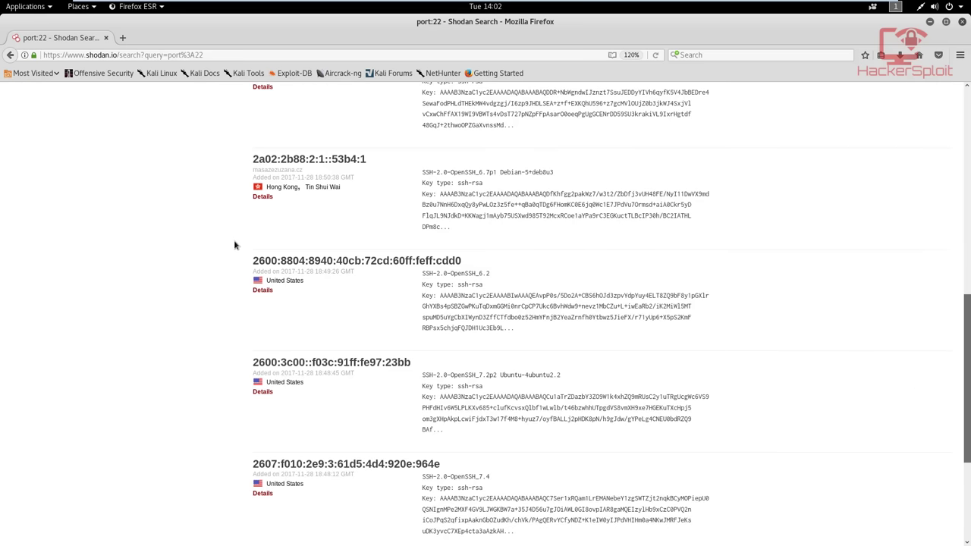
{"action": "scroll", "coordinate": [237, 252], "scroll_direction": "down", "scroll_amount": 5}
{"action": "scroll", "coordinate": [232, 250], "scroll_direction": "up", "scroll_amount": 10}
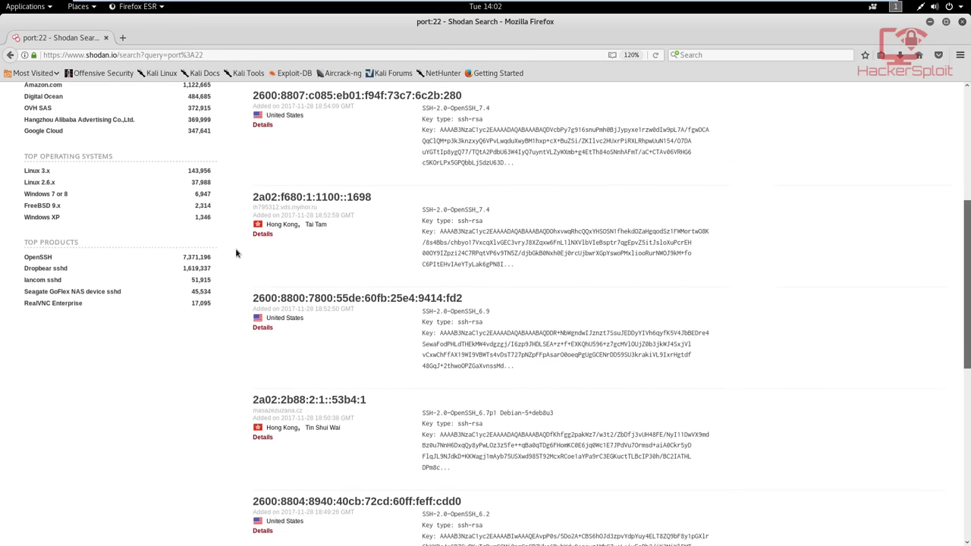
{"action": "scroll", "coordinate": [87, 209], "scroll_direction": "up", "scroll_amount": 1}
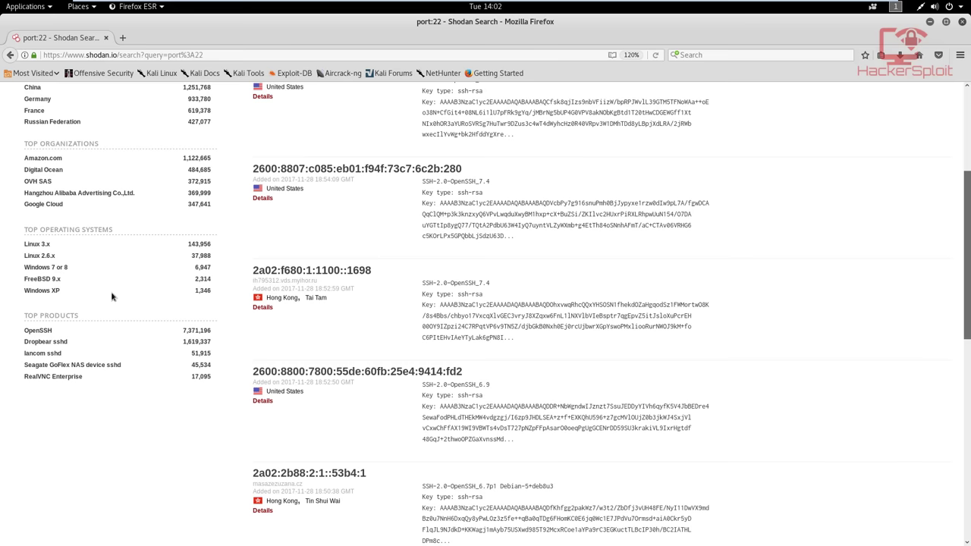
{"action": "scroll", "coordinate": [480, 238], "scroll_direction": "up", "scroll_amount": 3}
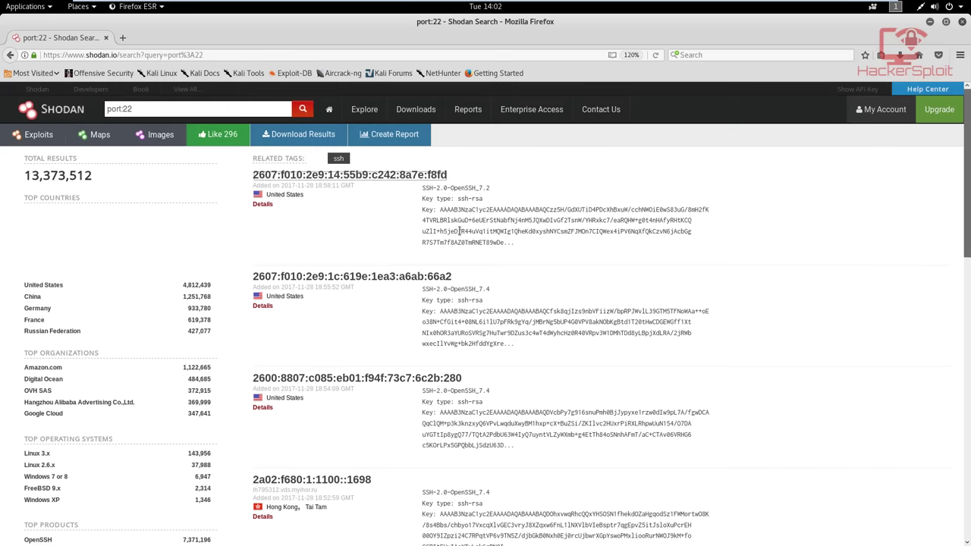
{"action": "left_click", "coordinate": [206, 111]}
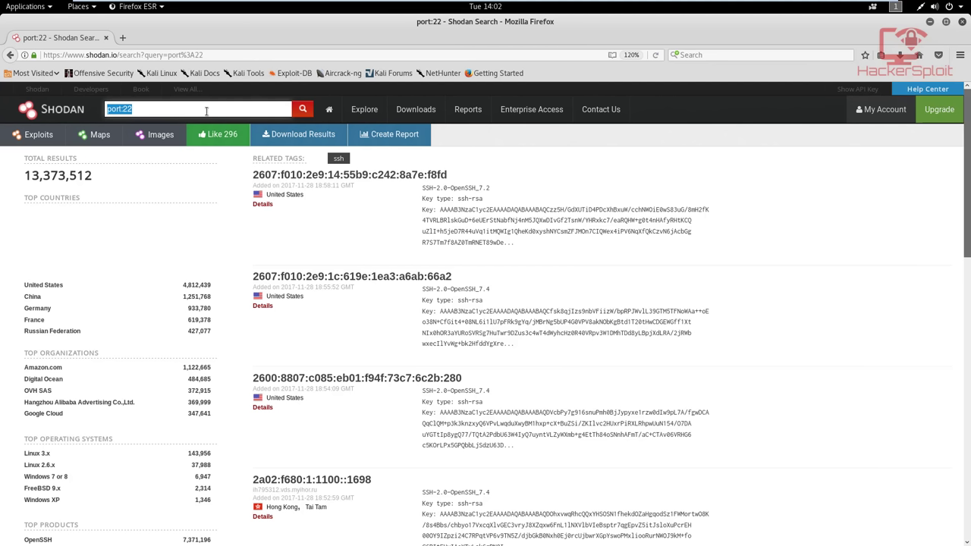
Change the query to 'port:3389' and run the search for Remote Desktop hosts
{"action": "left_click", "coordinate": [206, 111]}
{"action": "key", "text": "BackSpace"}
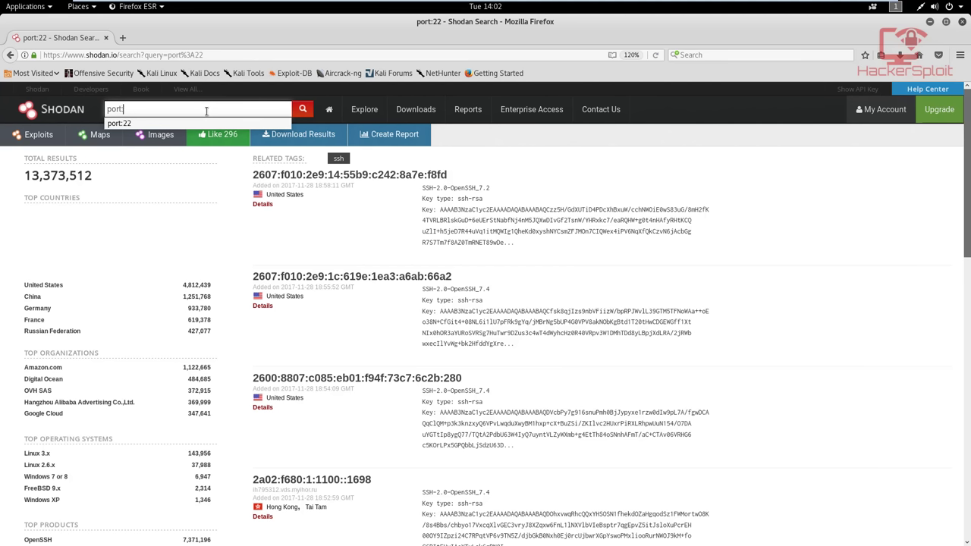
{"action": "type", "text": "3389"}
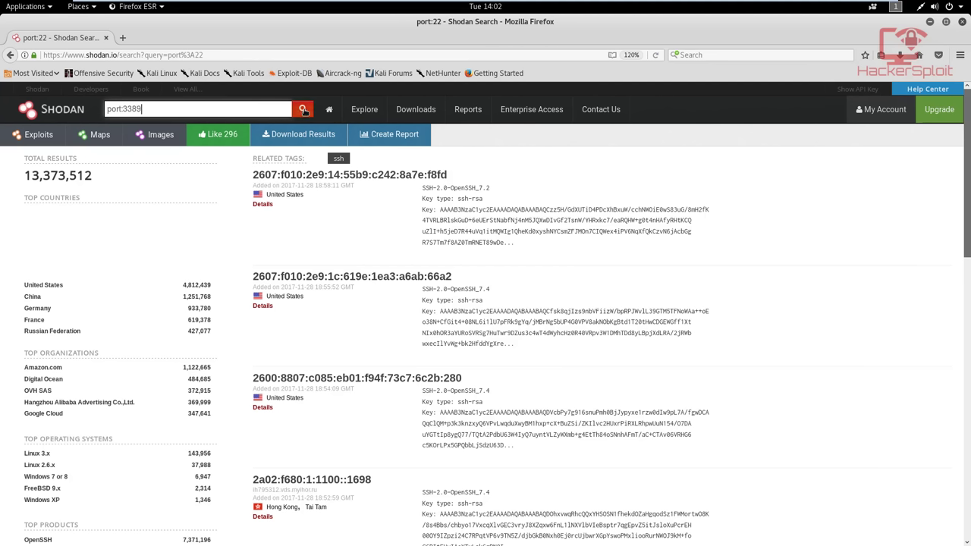
{"action": "left_click", "coordinate": [302, 110]}
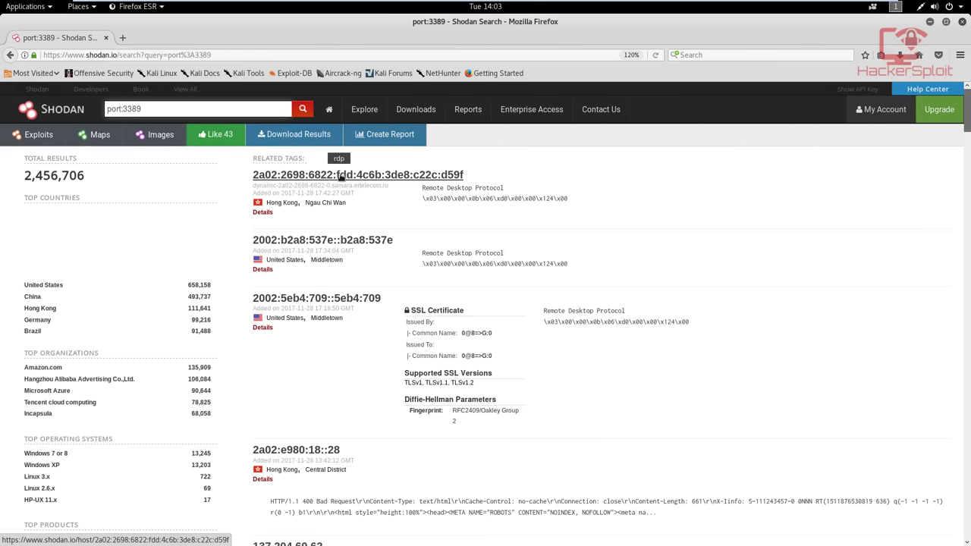
{"action": "scroll", "coordinate": [339, 176], "scroll_direction": "down", "scroll_amount": 5}
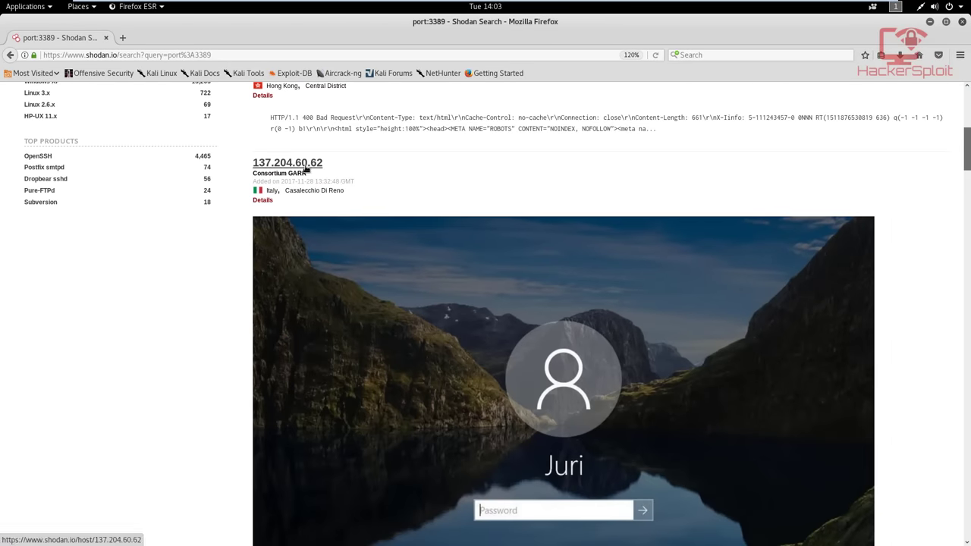
{"action": "right_click", "coordinate": [305, 169]}
{"action": "left_click", "coordinate": [323, 176]}
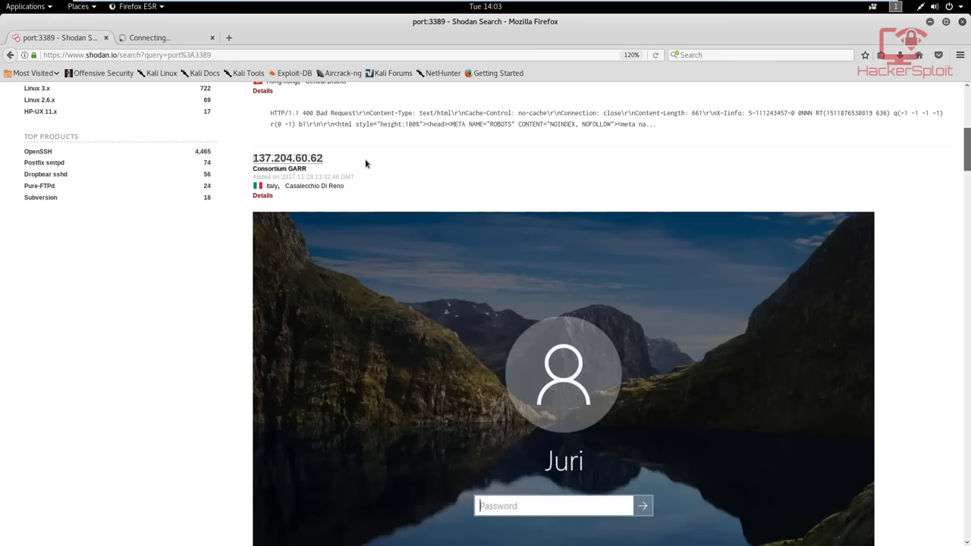
{"action": "scroll", "coordinate": [481, 311], "scroll_direction": "down", "scroll_amount": 2}
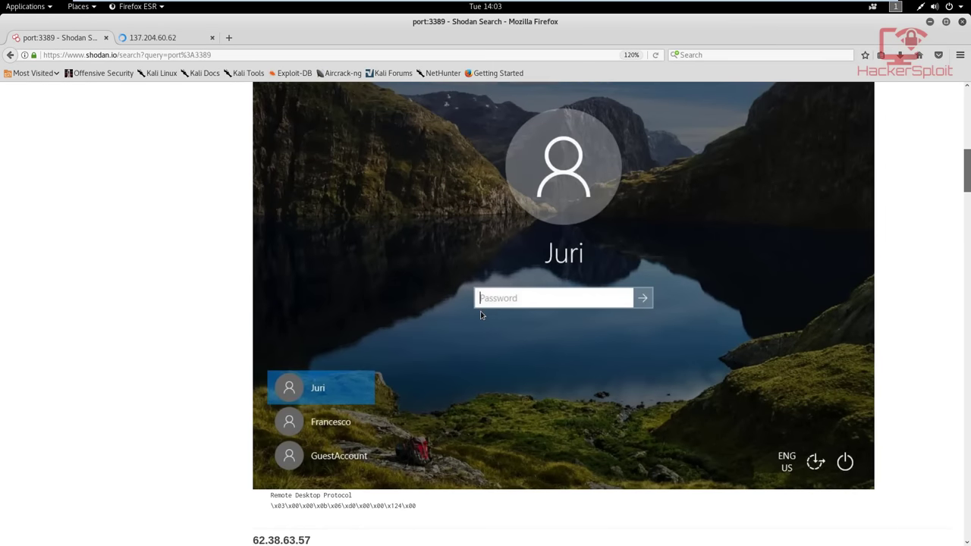
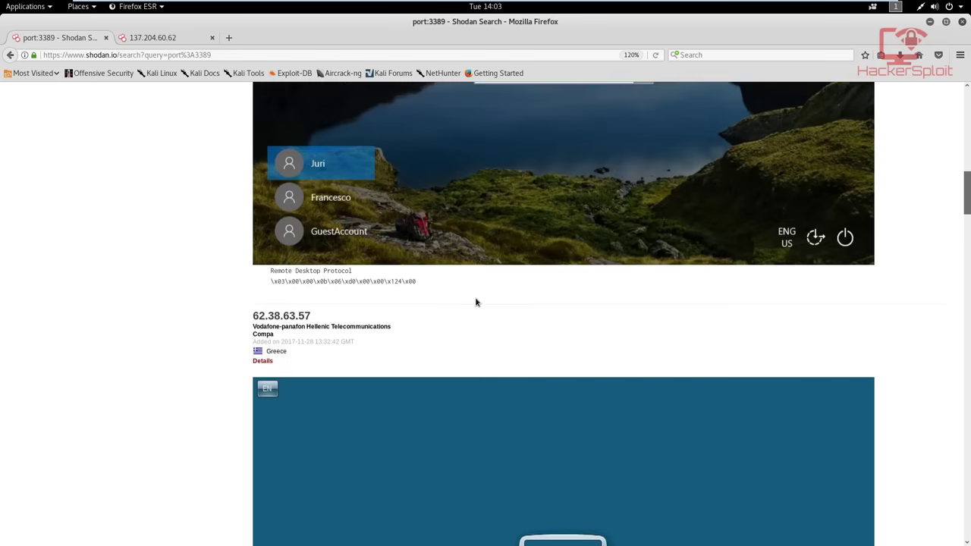
{"action": "left_click", "coordinate": [164, 38]}
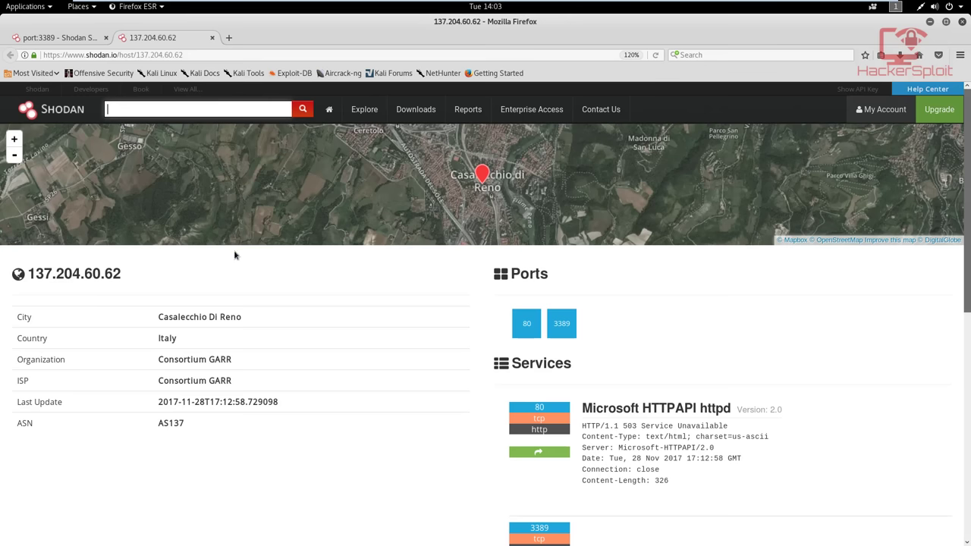
{"action": "left_click_drag", "start_coordinate": [26, 274], "coordinate": [127, 278]}
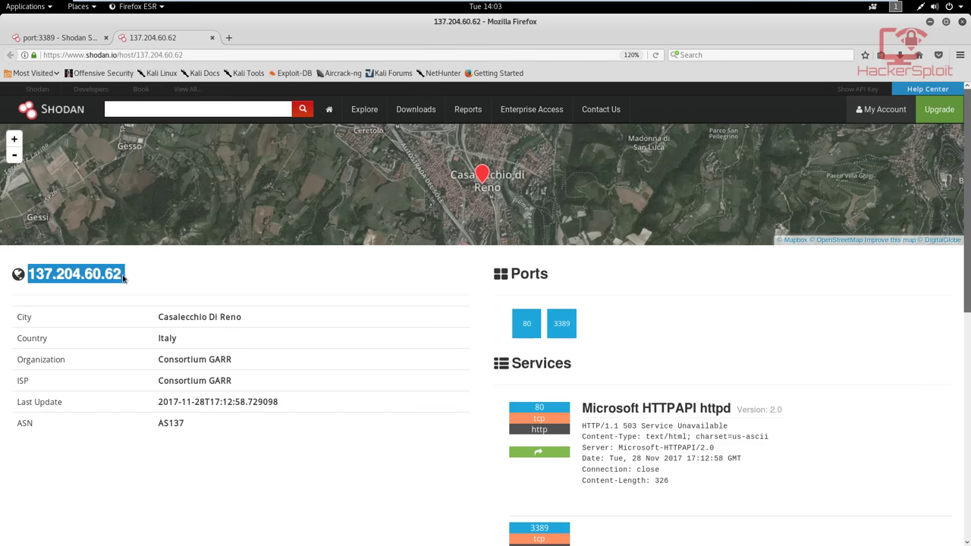
{"action": "right_click", "coordinate": [123, 277]}
{"action": "left_click", "coordinate": [229, 37]}
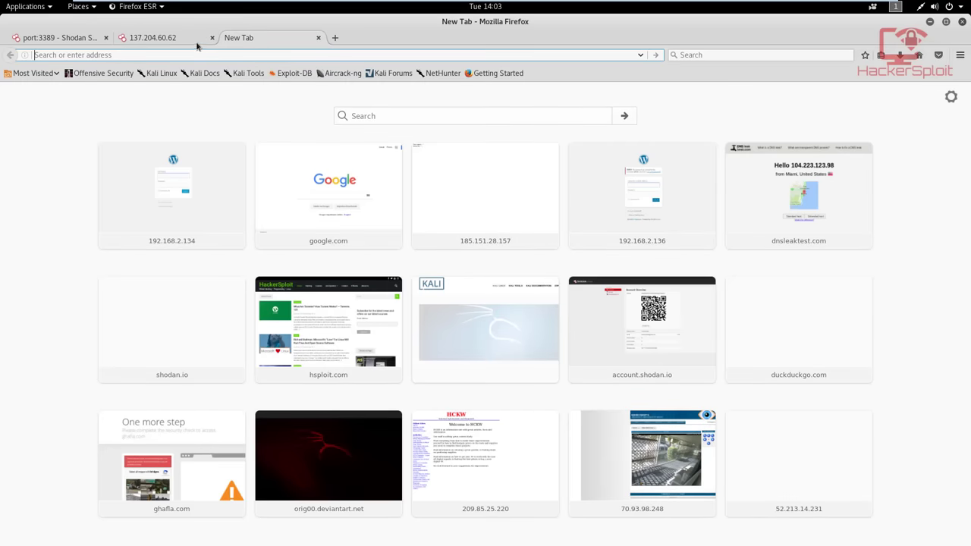
{"action": "left_click", "coordinate": [199, 43]}
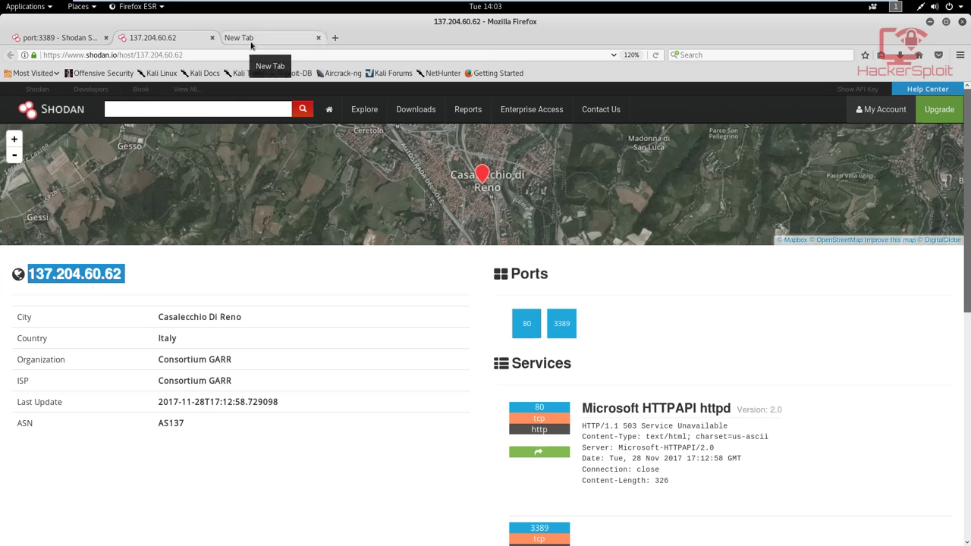
{"action": "left_click", "coordinate": [251, 42]}
{"action": "right_click", "coordinate": [246, 54]}
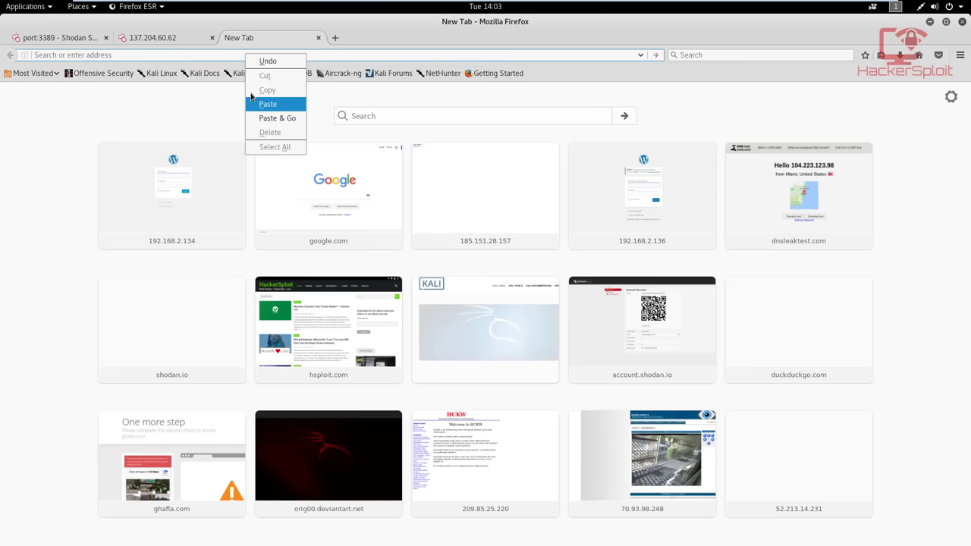
{"action": "key", "text": "Escape"}
{"action": "right_click", "coordinate": [86, 57]}
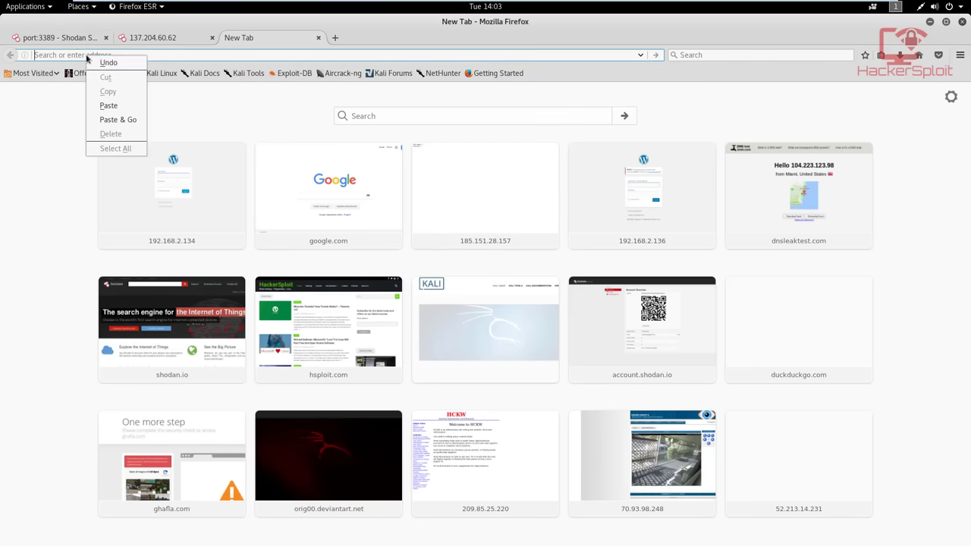
{"action": "key", "text": "Escape"}
{"action": "left_click", "coordinate": [183, 42]}
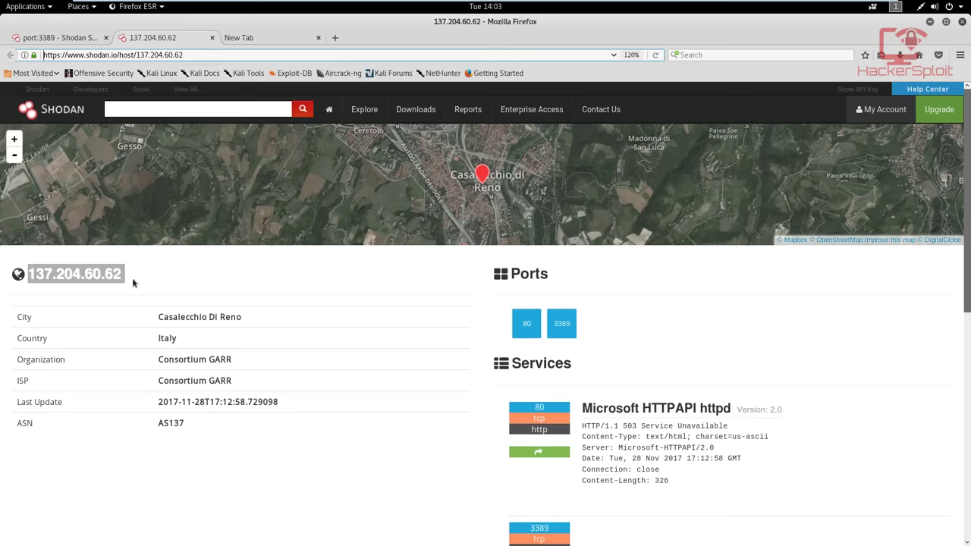
{"action": "right_click", "coordinate": [125, 287]}
{"action": "left_click", "coordinate": [128, 277]}
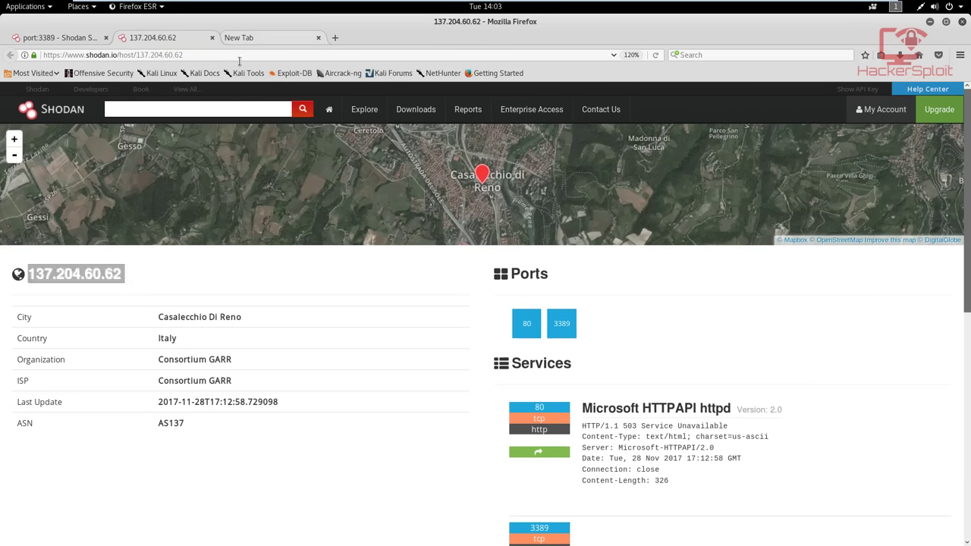
{"action": "left_click", "coordinate": [243, 37]}
{"action": "right_click", "coordinate": [239, 55]}
{"action": "left_click", "coordinate": [254, 106]}
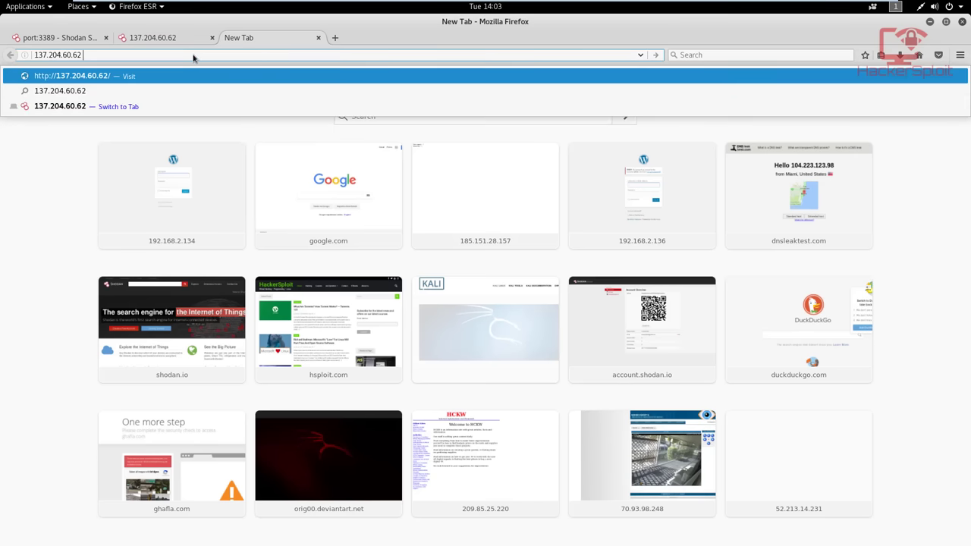
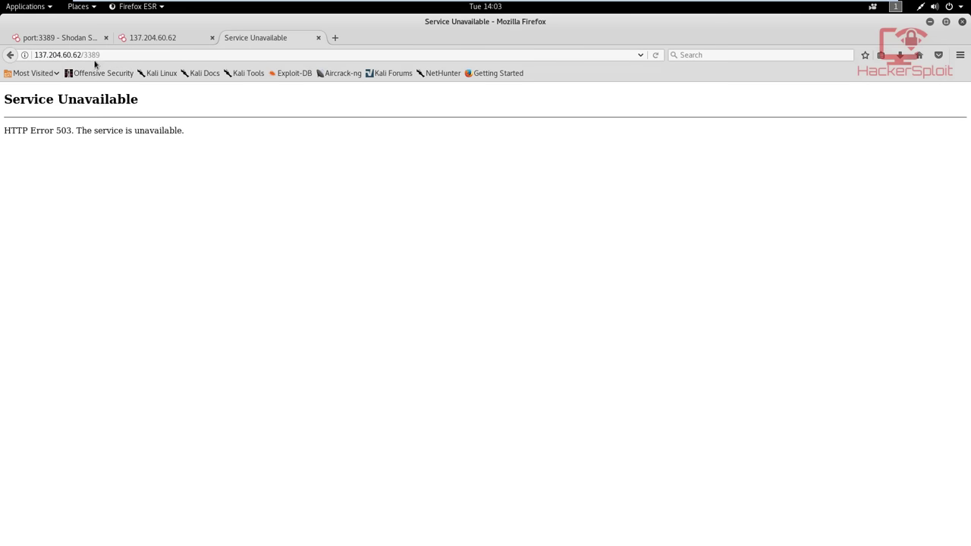
{"action": "left_click", "coordinate": [129, 39]}
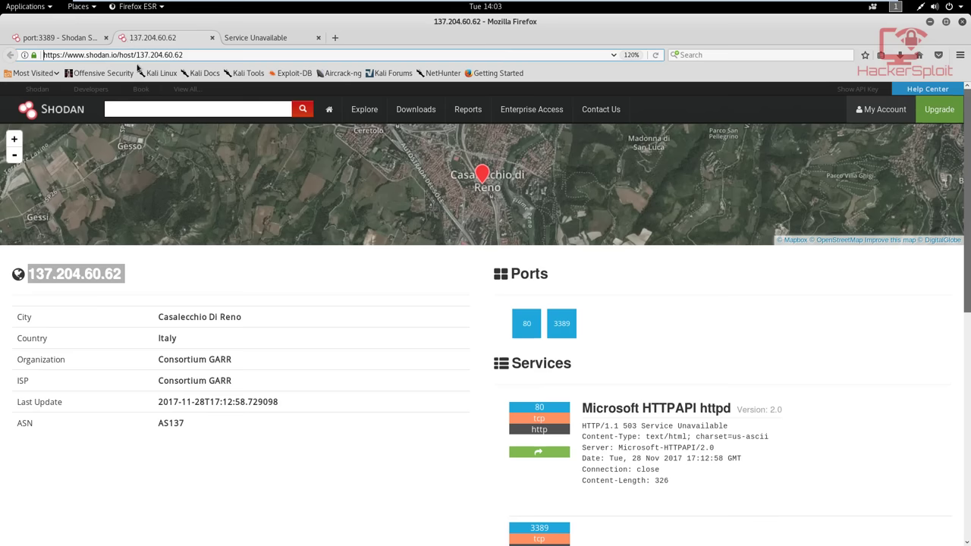
{"action": "scroll", "coordinate": [182, 113], "scroll_direction": "down", "scroll_amount": 5}
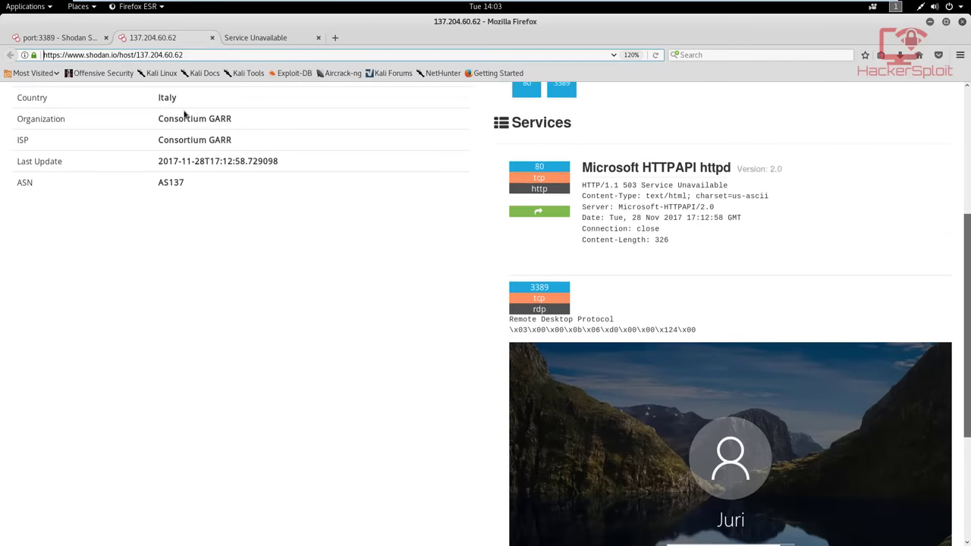
{"action": "scroll", "coordinate": [184, 114], "scroll_direction": "down", "scroll_amount": 6}
{"action": "scroll", "coordinate": [183, 114], "scroll_direction": "up", "scroll_amount": 12}
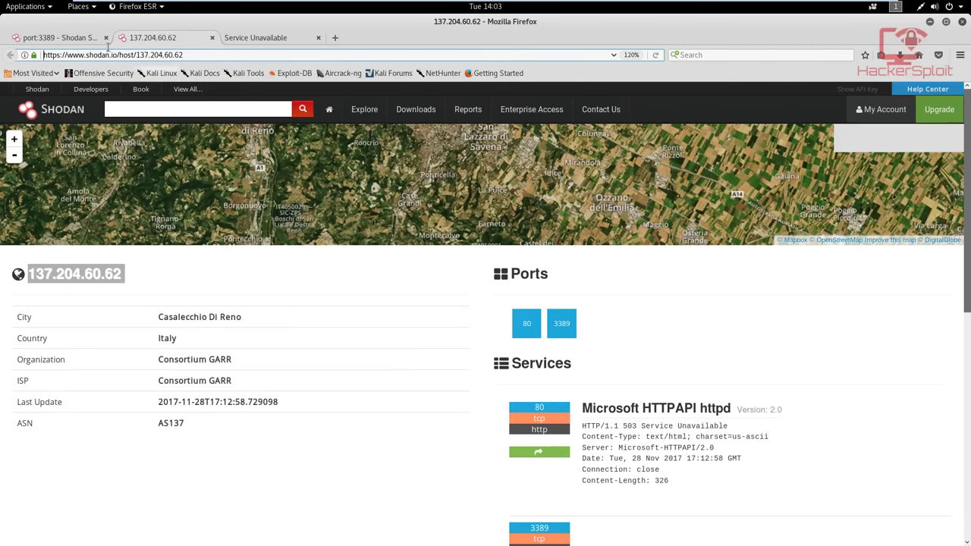
{"action": "left_click", "coordinate": [211, 37]}
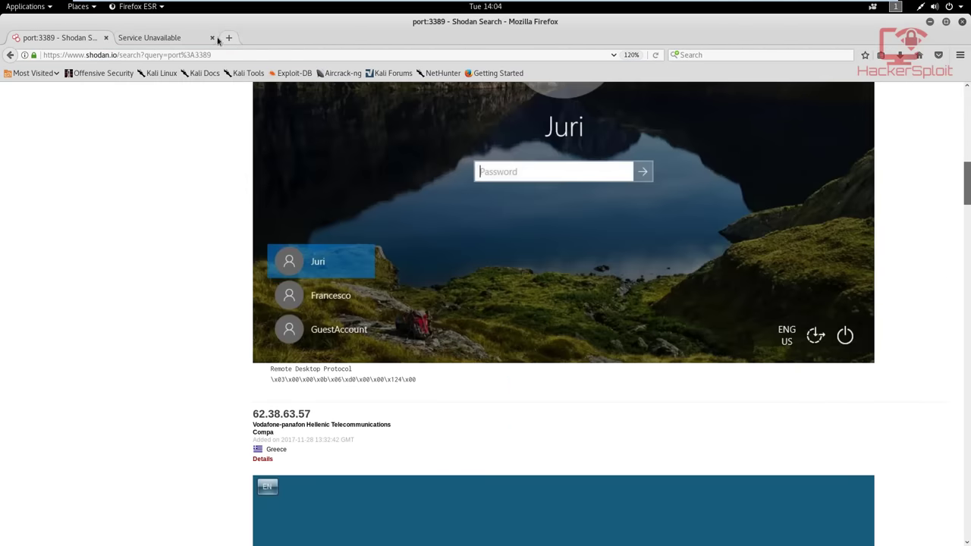
{"action": "left_click", "coordinate": [212, 38]}
{"action": "scroll", "coordinate": [254, 124], "scroll_direction": "up", "scroll_amount": 3}
{"action": "scroll", "coordinate": [266, 129], "scroll_direction": "down", "scroll_amount": 9}
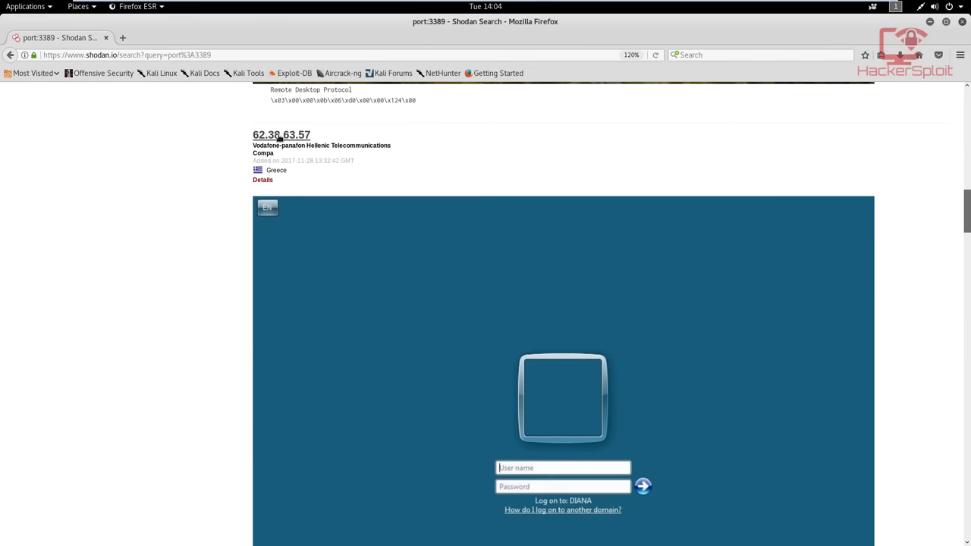
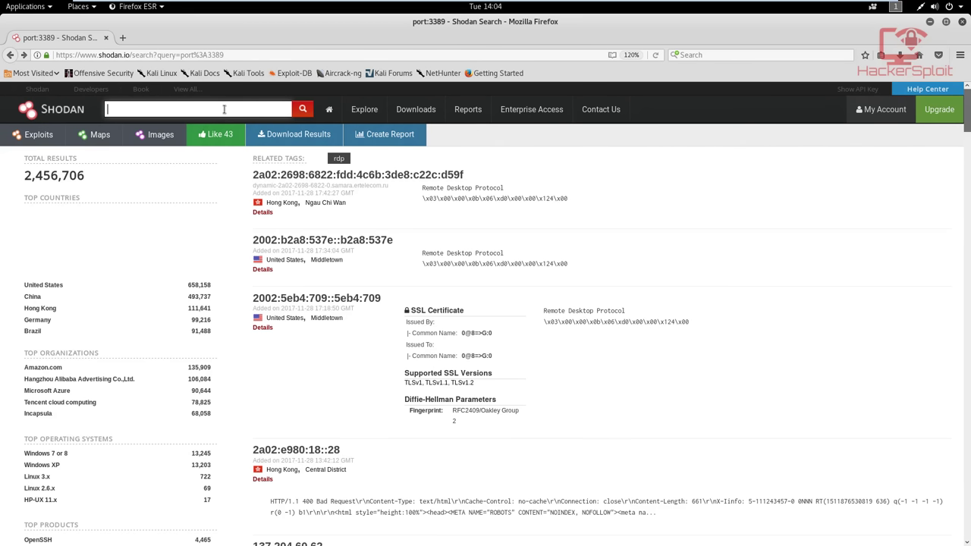
Search Shodan for netgear devices
{"action": "type", "text": "netgea"}
{"action": "key", "text": "BackSpace"}
{"action": "key", "text": "BackSpace"}
{"action": "type", "text": "r"}
{"action": "key", "text": "Return"}
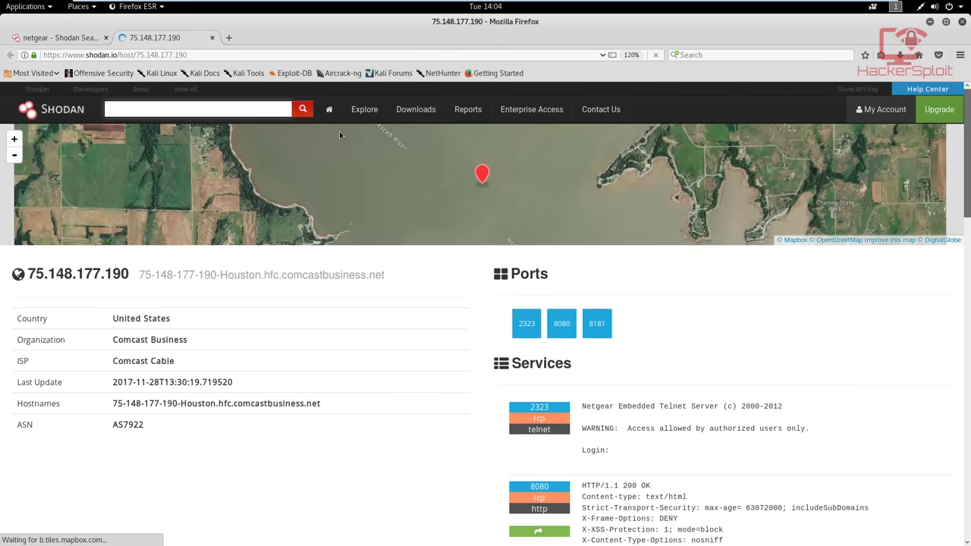
{"action": "left_click", "coordinate": [212, 38]}
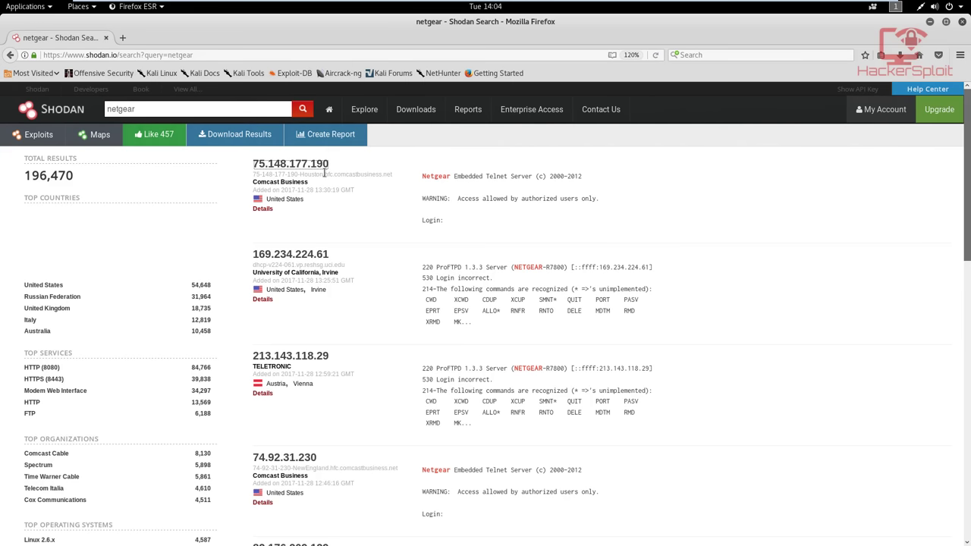
{"action": "mouse_move", "coordinate": [332, 169]}
{"action": "left_mouse_down"}
{"action": "mouse_move", "coordinate": [253, 162]}
{"action": "mouse_move", "coordinate": [327, 164]}
{"action": "left_mouse_up"}
{"action": "left_click", "coordinate": [326, 163]}
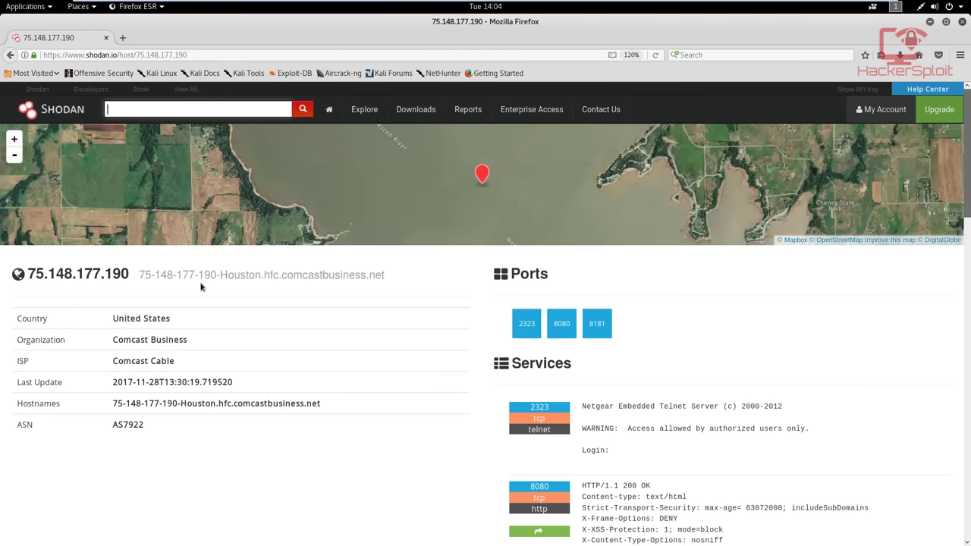
{"action": "left_click_drag", "start_coordinate": [30, 274], "coordinate": [142, 275]}
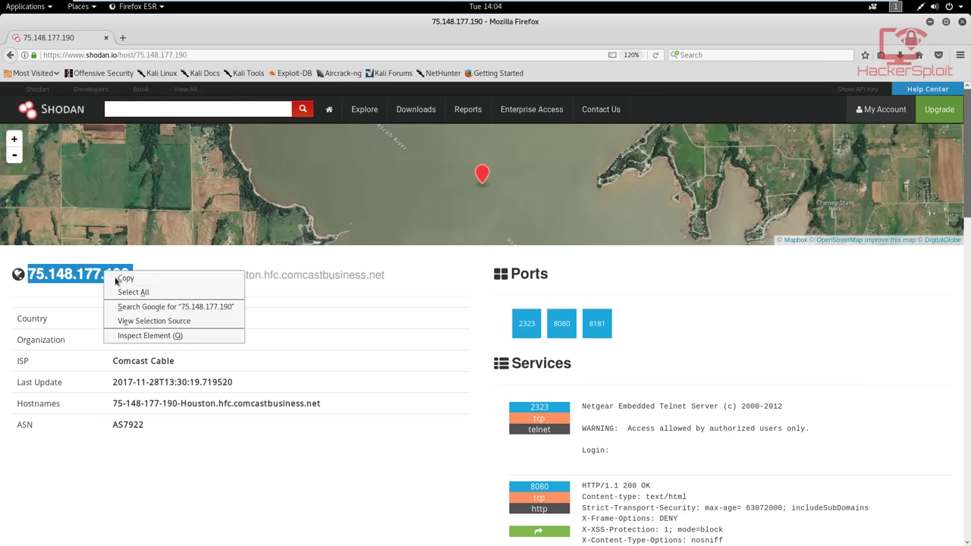
{"action": "key", "text": "Return"}
{"action": "left_click", "coordinate": [122, 37]}
{"action": "right_click", "coordinate": [135, 54]}
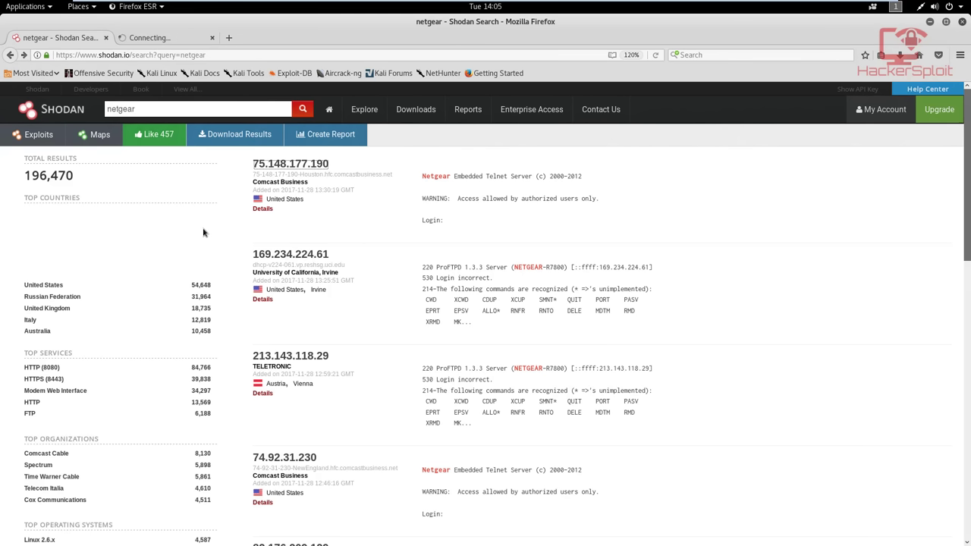
{"action": "double_click", "coordinate": [195, 107]}
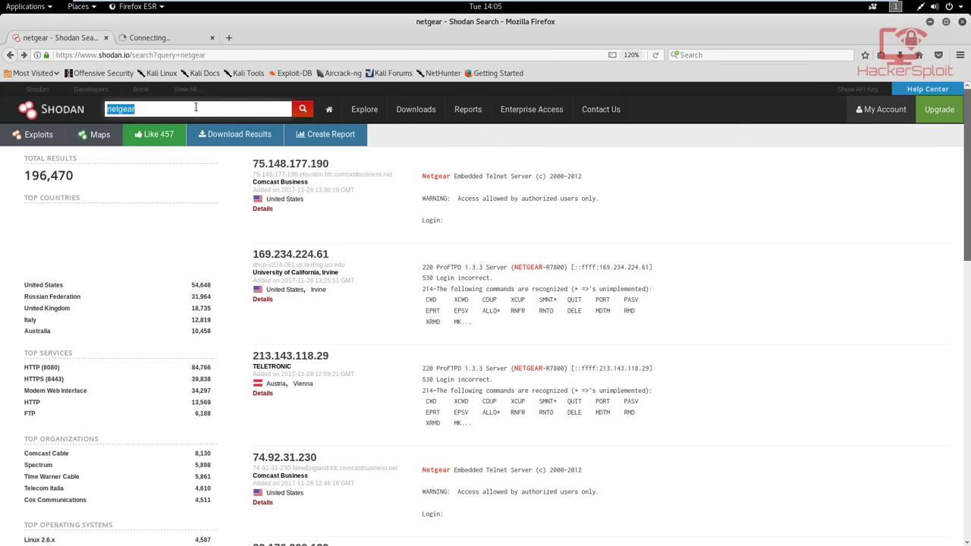
Replace the query with cisco, run it, and close the failed extra tab
{"action": "key", "text": "BackSpace"}
{"action": "type", "text": "cisco"}
{"action": "key", "text": "Return"}
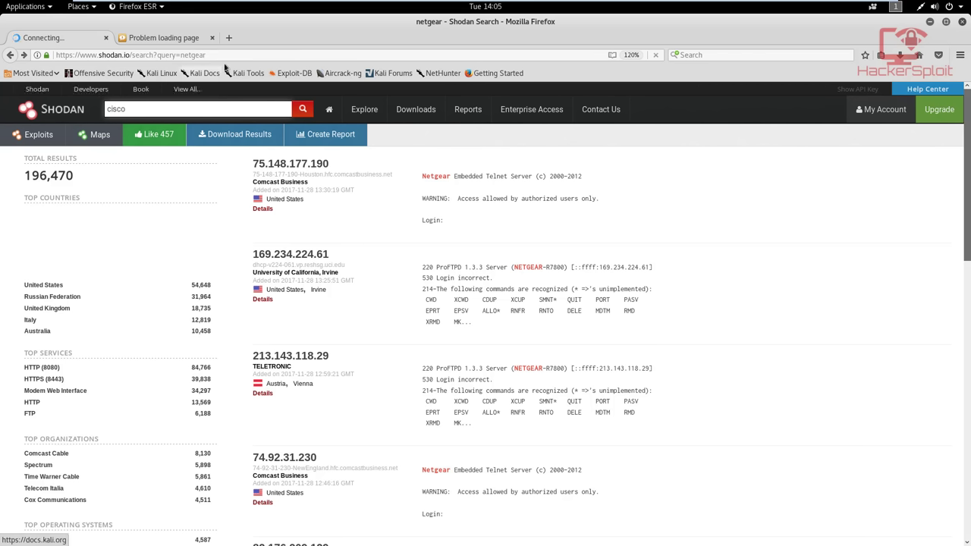
{"action": "left_click", "coordinate": [212, 38]}
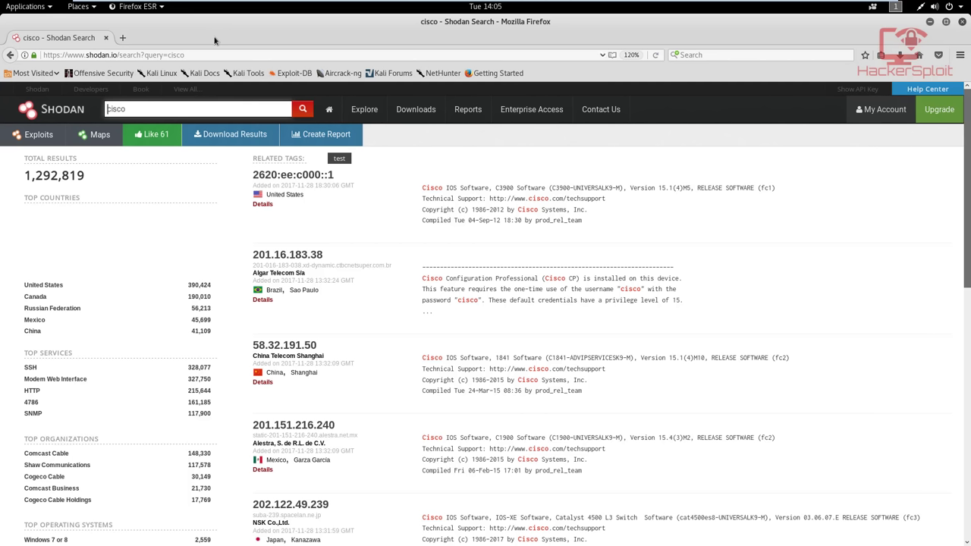
{"action": "double_click", "coordinate": [197, 113]}
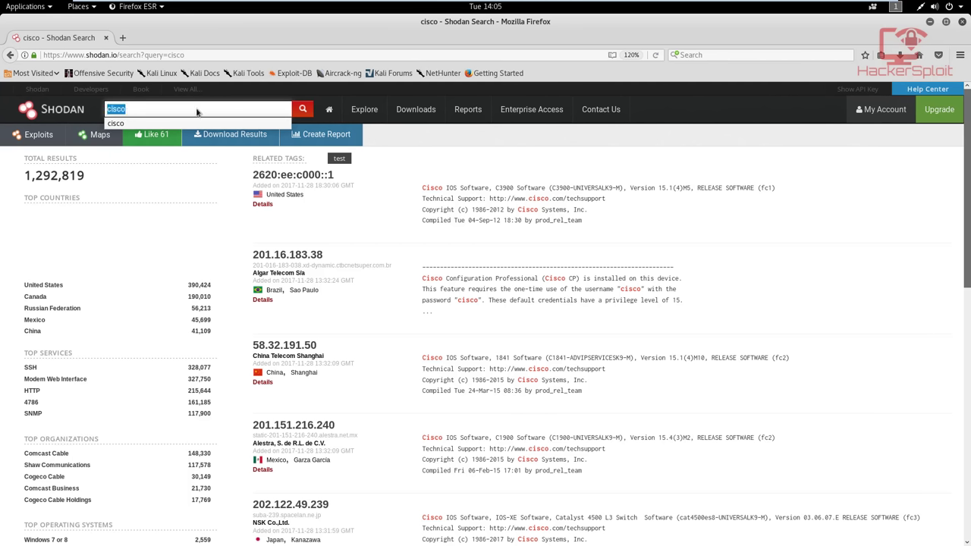
{"action": "key", "text": "BackSpace"}
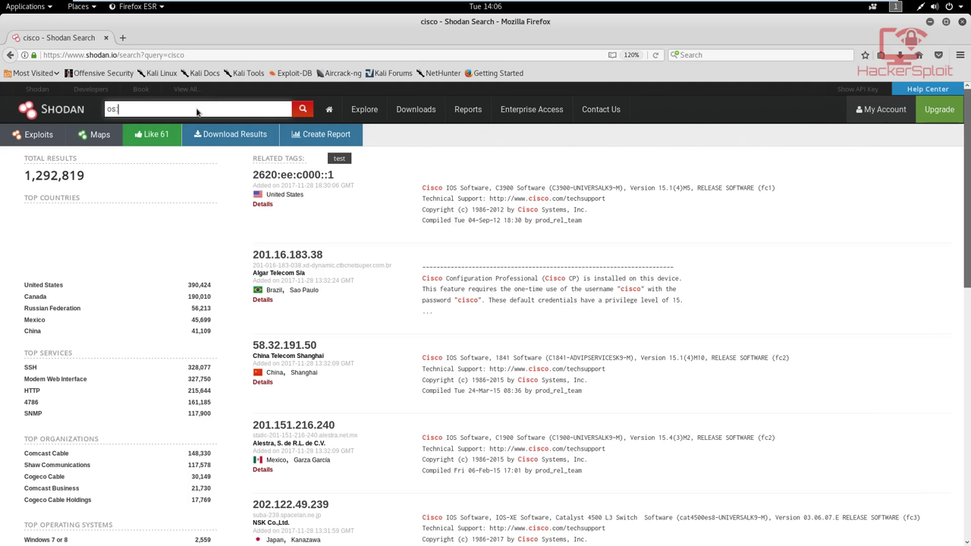
Search os:windows xp, removing the space after os:, to get 54 results
{"action": "type", "text": "windows xp"}
{"action": "key", "text": "Return"}
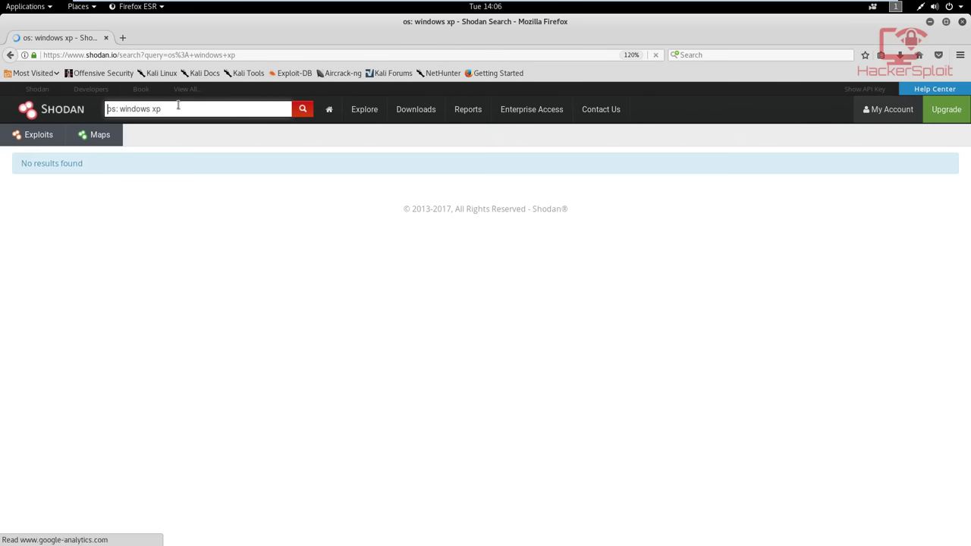
{"action": "left_click", "coordinate": [120, 108]}
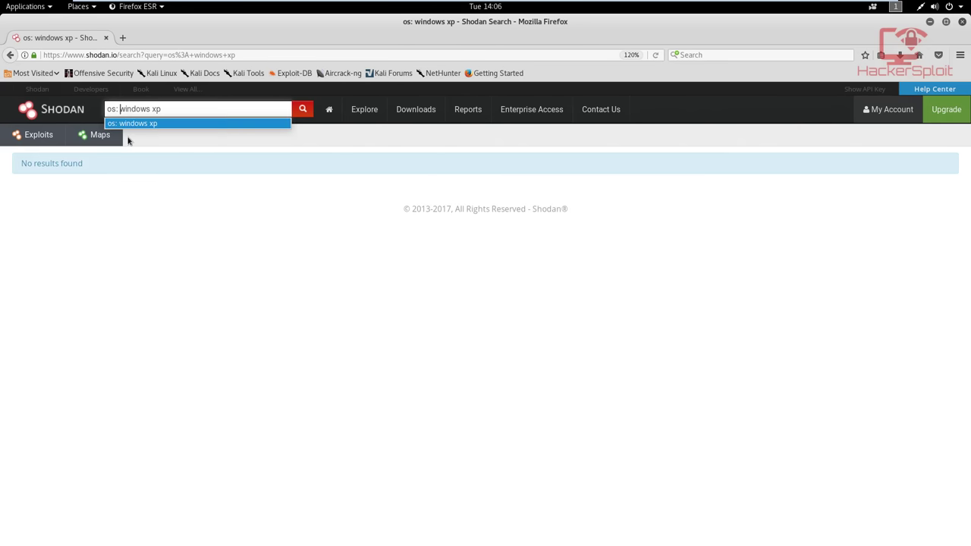
{"action": "key", "text": "BackSpace"}
{"action": "key", "text": "Return"}
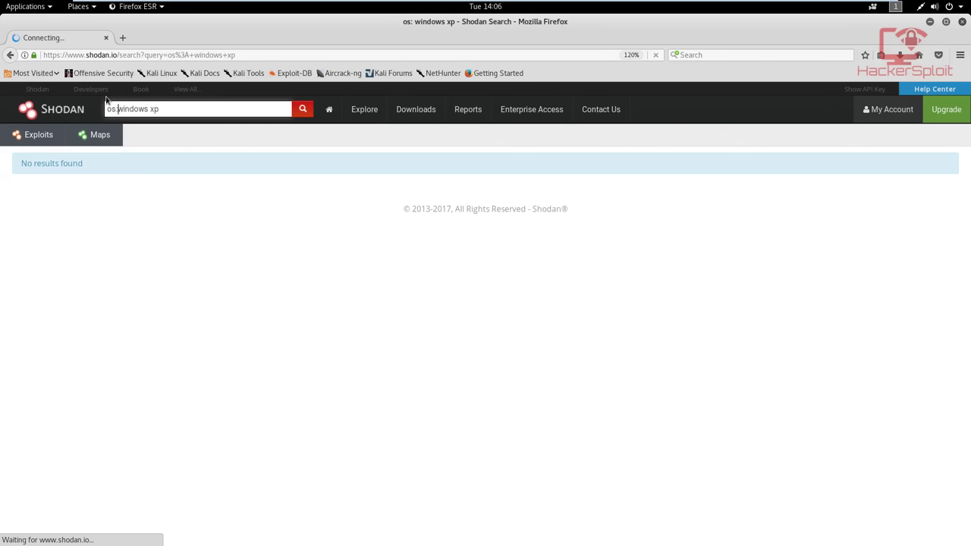
Scroll through the Windows XP hosts, highlighting one host's listed shares, then select the query
{"action": "left_click_drag", "start_coordinate": [160, 109], "coordinate": [154, 109]}
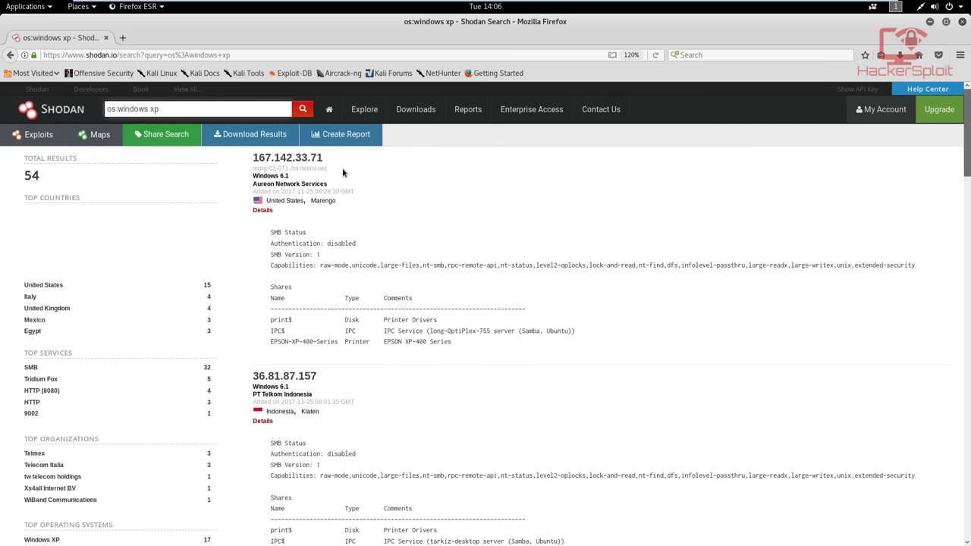
{"action": "scroll", "coordinate": [342, 173], "scroll_direction": "down", "scroll_amount": 3}
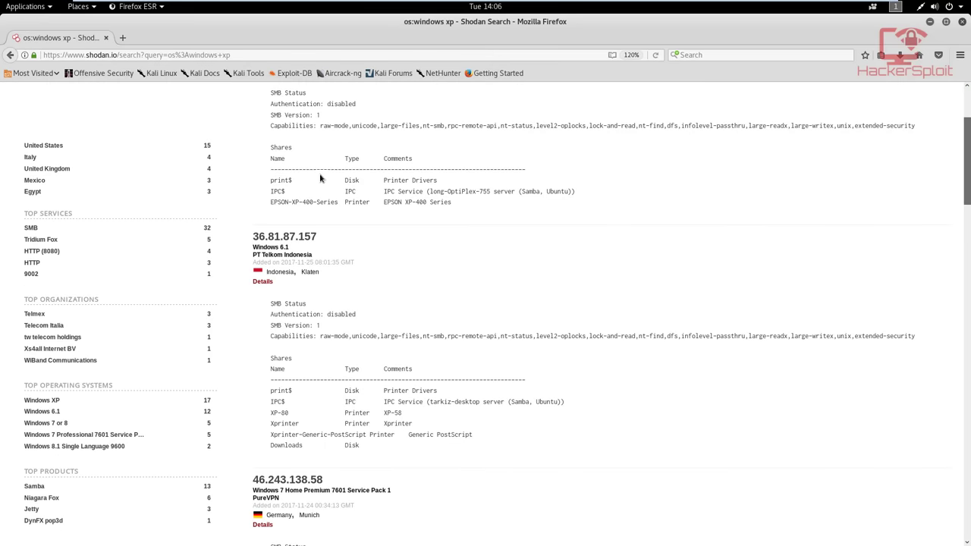
{"action": "scroll", "coordinate": [322, 177], "scroll_direction": "up", "scroll_amount": 3}
{"action": "scroll", "coordinate": [320, 177], "scroll_direction": "down", "scroll_amount": 8}
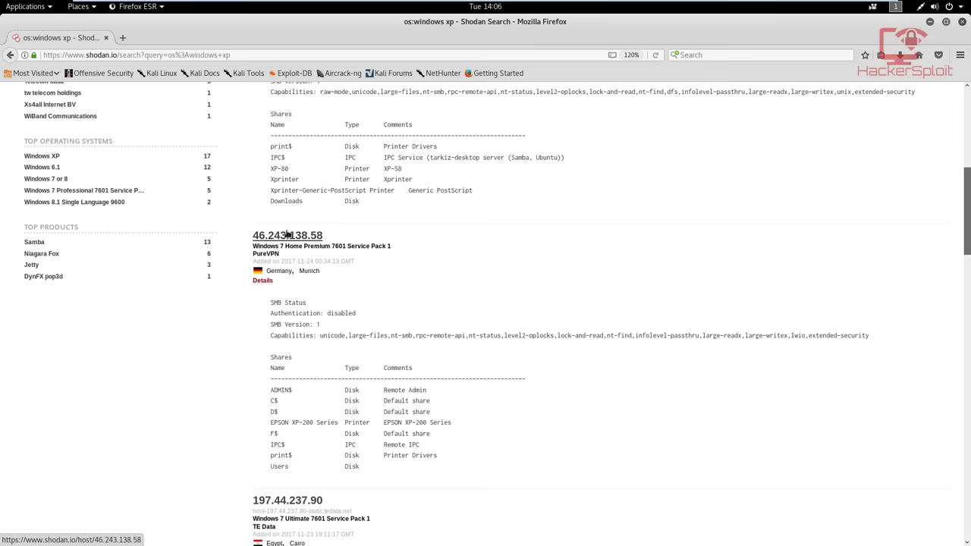
{"action": "scroll", "coordinate": [289, 233], "scroll_direction": "down", "scroll_amount": 4}
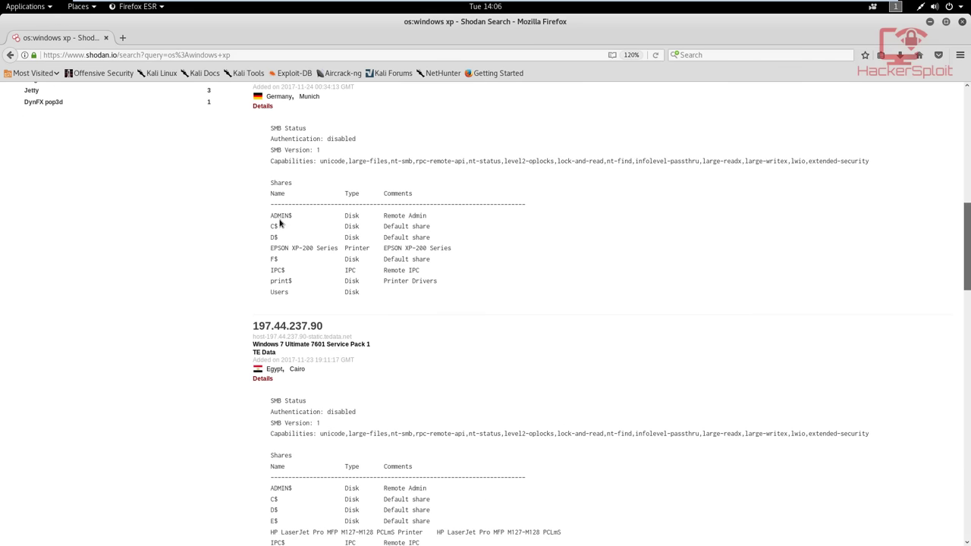
{"action": "left_click_drag", "start_coordinate": [271, 215], "coordinate": [364, 248]}
{"action": "left_click", "coordinate": [369, 308]}
{"action": "scroll", "coordinate": [350, 227], "scroll_direction": "up", "scroll_amount": 1}
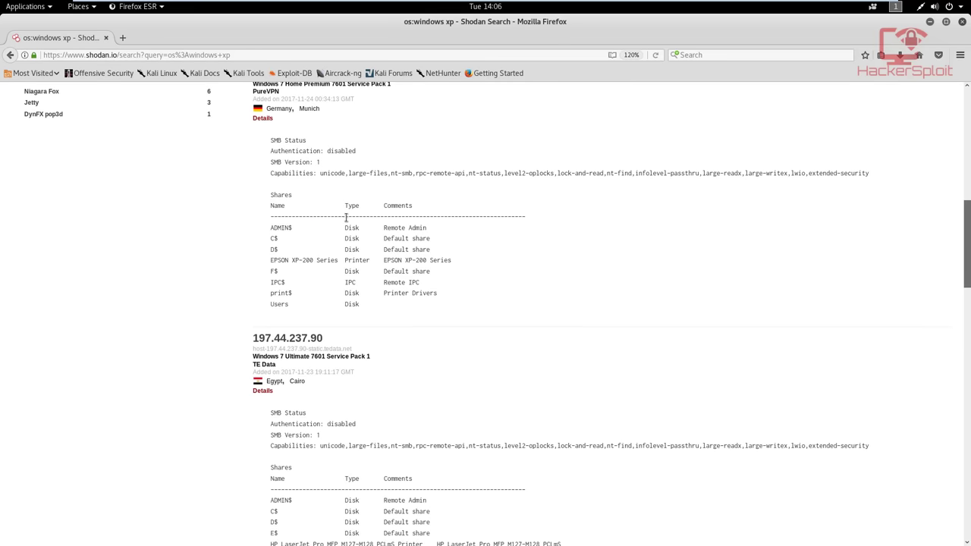
{"action": "scroll", "coordinate": [346, 218], "scroll_direction": "up", "scroll_amount": 1}
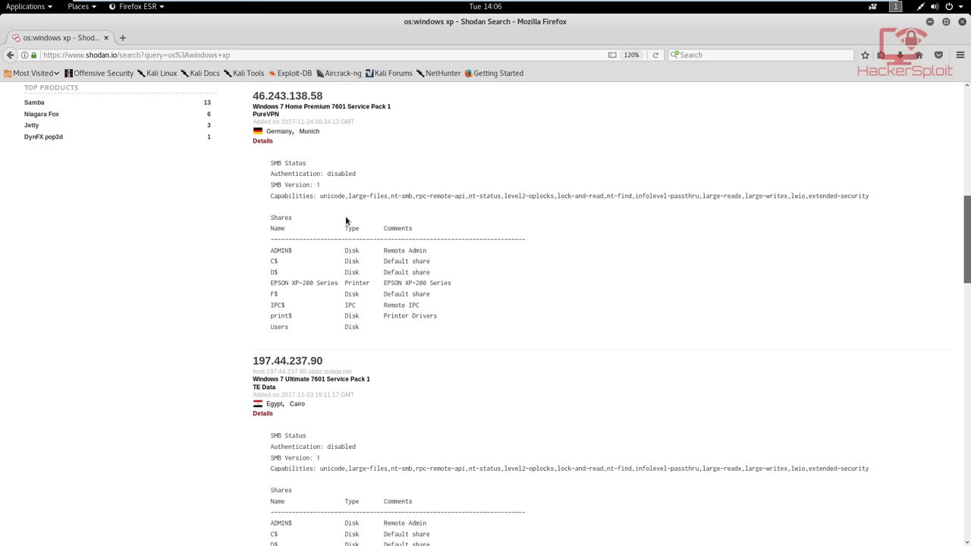
{"action": "scroll", "coordinate": [346, 218], "scroll_direction": "up", "scroll_amount": 10}
{"action": "triple_click", "coordinate": [193, 109]}
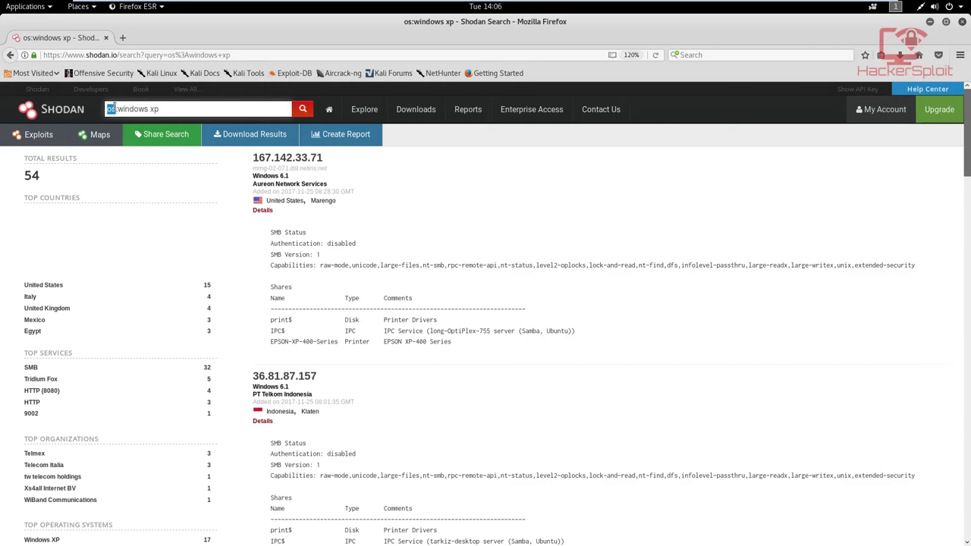
{"action": "left_click_drag", "start_coordinate": [108, 109], "coordinate": [165, 109]}
Search city:"florida" to list 10,368 devices, then clear the query
{"action": "key", "text": "BackSpace"}
{"action": "type", "text": "city:\"\""}
{"action": "key", "text": "Left"}
{"action": "type", "text": "florida"}
{"action": "key", "text": "Return"}
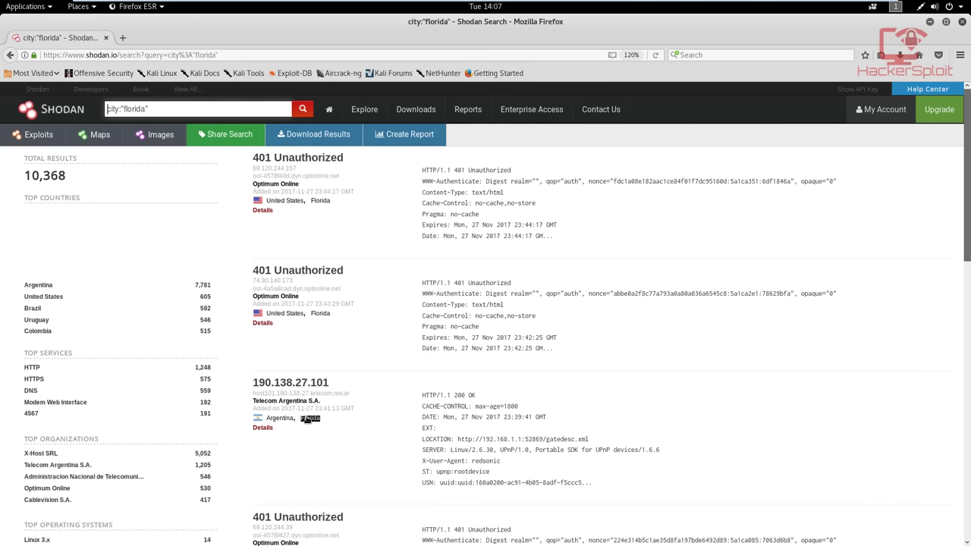
{"action": "left_click_drag", "start_coordinate": [308, 420], "coordinate": [313, 400]}
{"action": "left_click", "coordinate": [312, 396]}
{"action": "triple_click", "coordinate": [222, 114]}
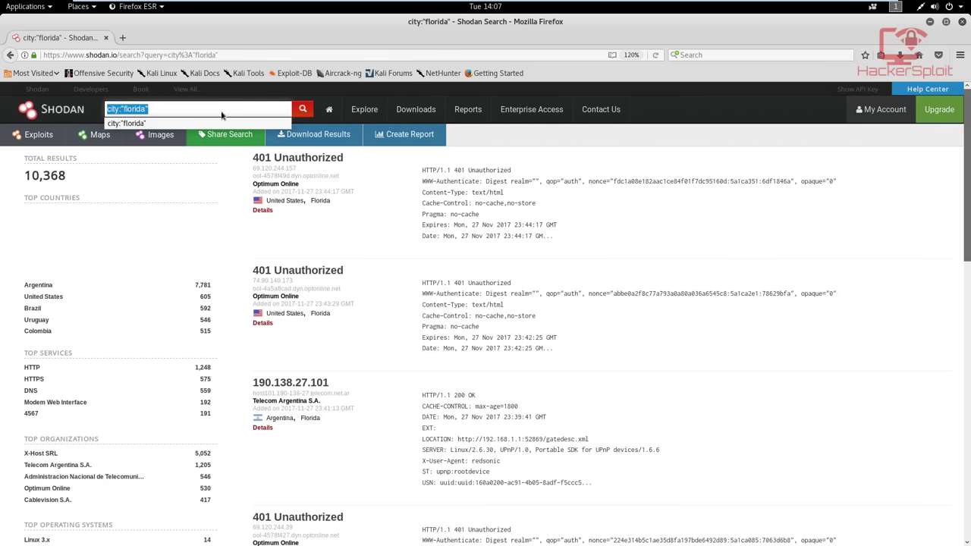
{"action": "key", "text": "BackSpace"}
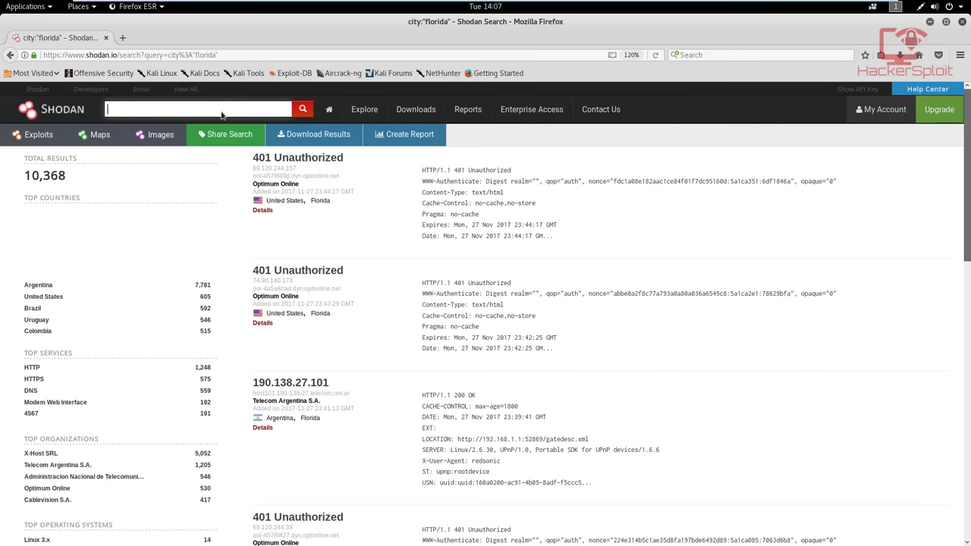
Search Shodan for apache 2.2.3, returning 411,532 results
{"action": "type", "text": "apache 2.2.3"}
{"action": "key", "text": "Return"}
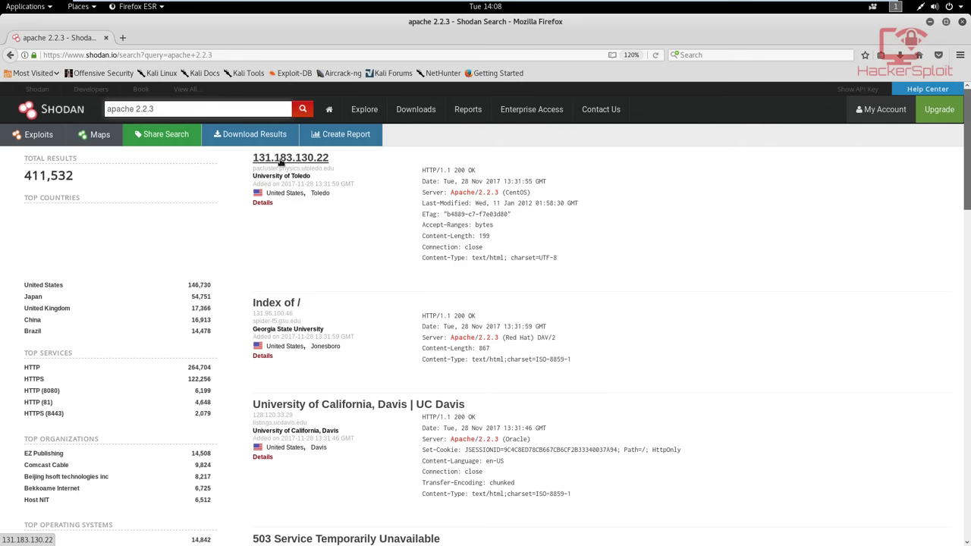
Open the first result's host in a new tab, scroll the results, and select the query
{"action": "right_click", "coordinate": [280, 162]}
{"action": "left_click", "coordinate": [302, 170]}
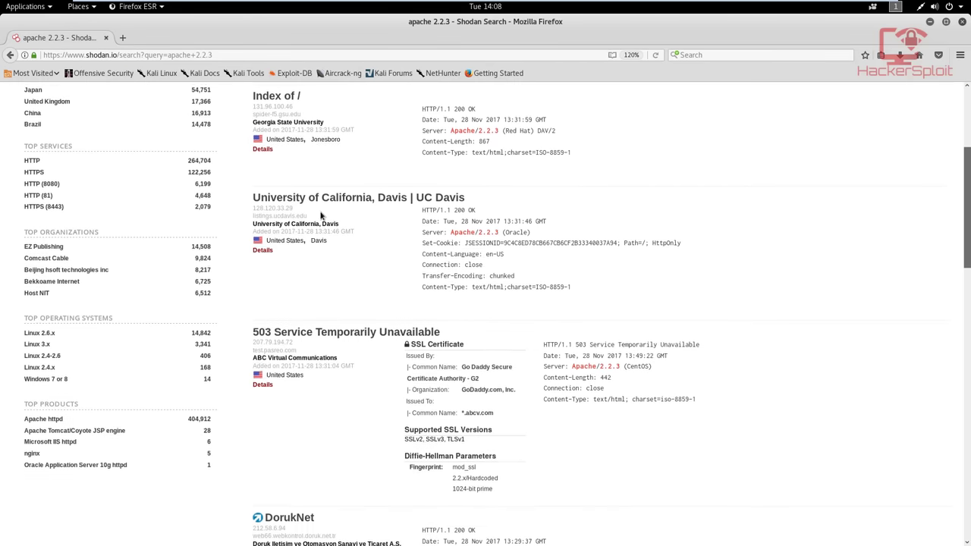
{"action": "scroll", "coordinate": [320, 216], "scroll_direction": "down", "scroll_amount": 5}
{"action": "scroll", "coordinate": [301, 195], "scroll_direction": "up", "scroll_amount": 2}
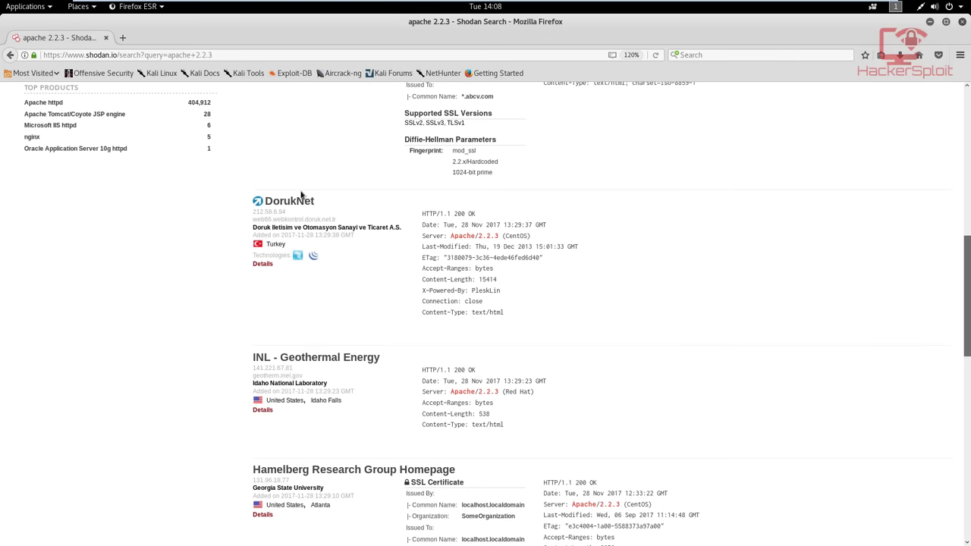
{"action": "scroll", "coordinate": [301, 195], "scroll_direction": "up", "scroll_amount": 3}
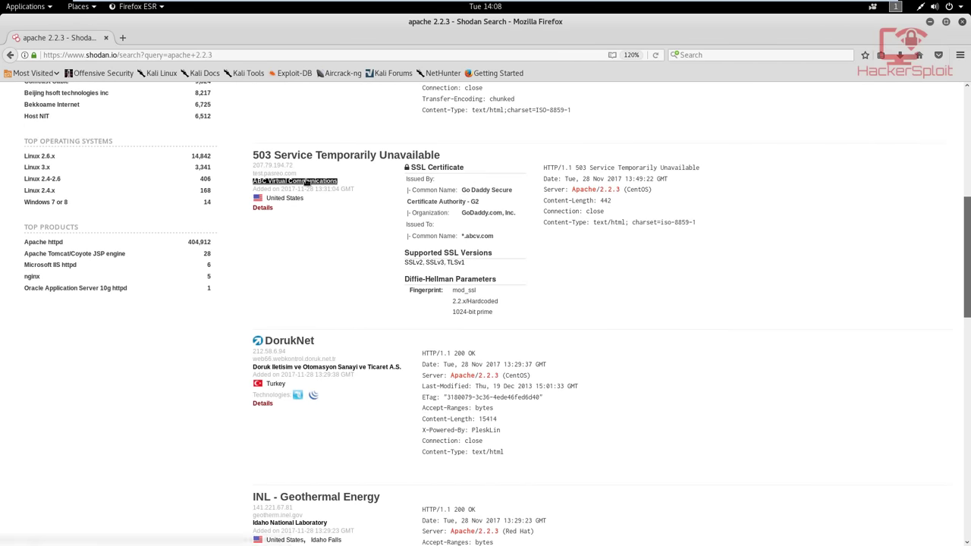
{"action": "scroll", "coordinate": [301, 188], "scroll_direction": "up", "scroll_amount": 8}
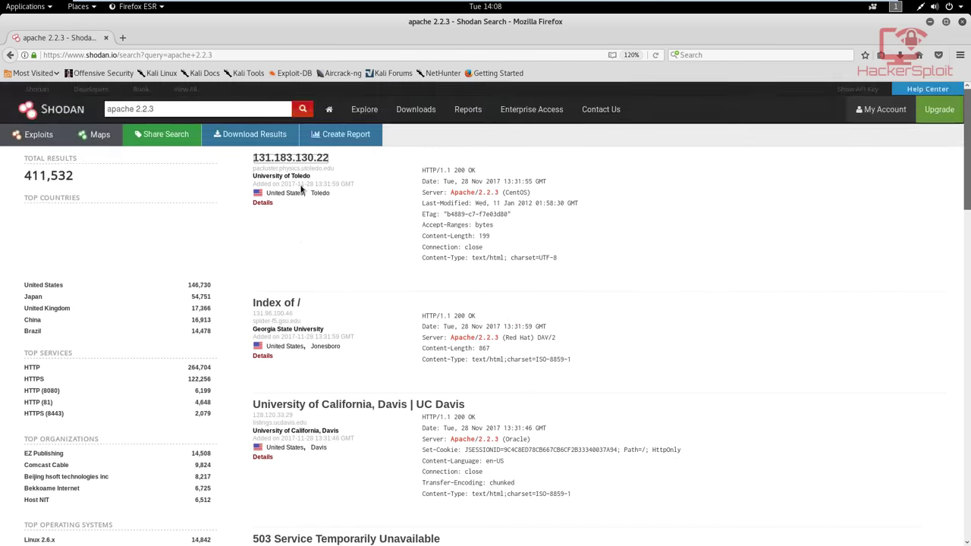
{"action": "left_click_drag", "start_coordinate": [183, 113], "coordinate": [112, 112]}
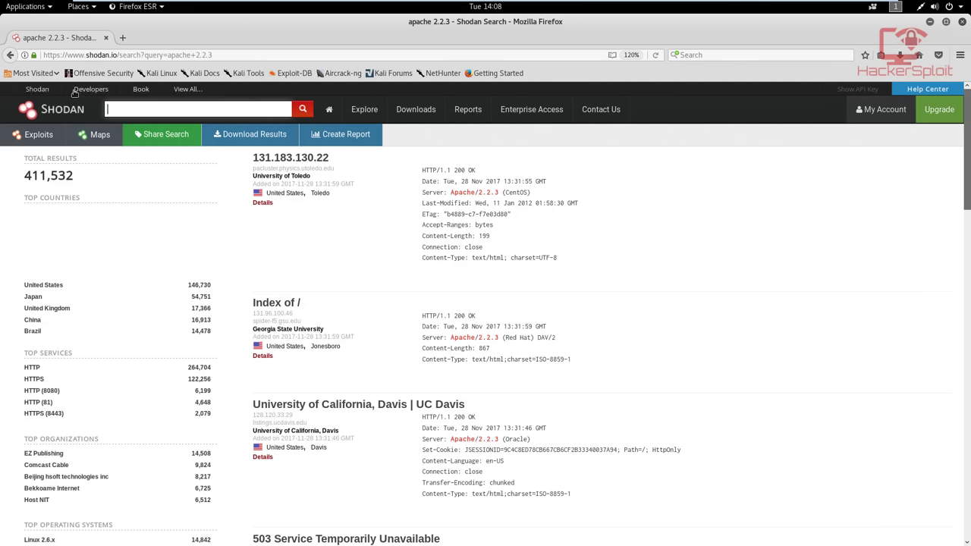
Browse the Shodan developer site and its API client libraries page
{"action": "left_click", "coordinate": [90, 92]}
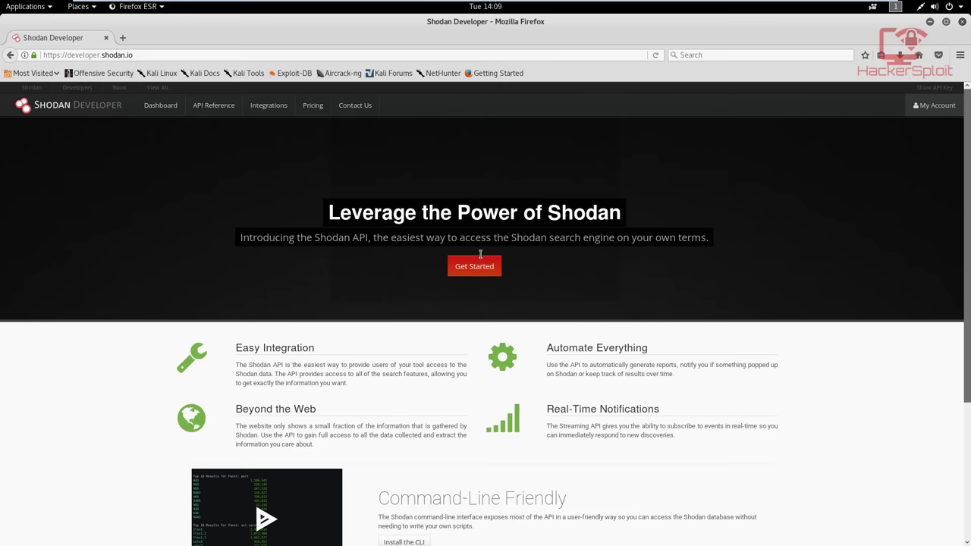
{"action": "left_click", "coordinate": [490, 267]}
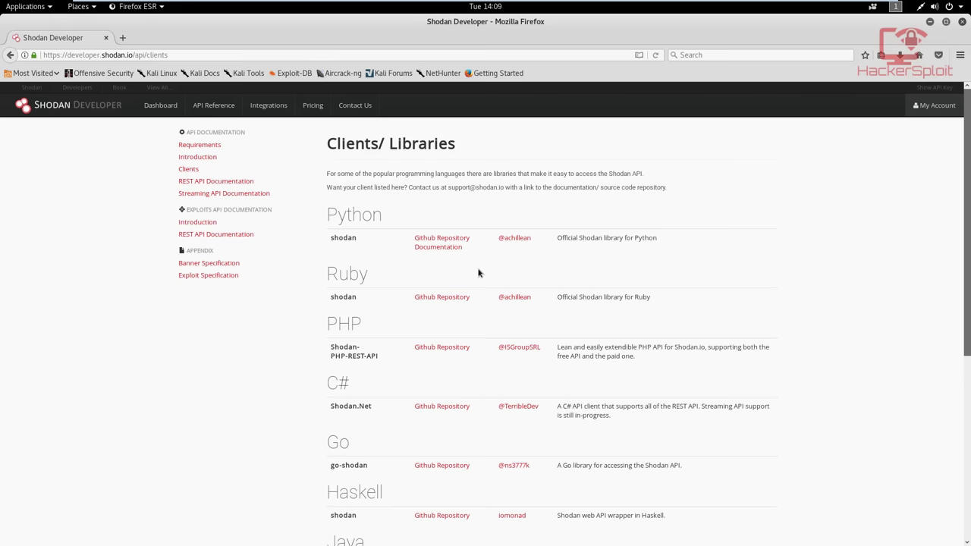
{"action": "scroll", "coordinate": [478, 274], "scroll_direction": "down", "scroll_amount": 7}
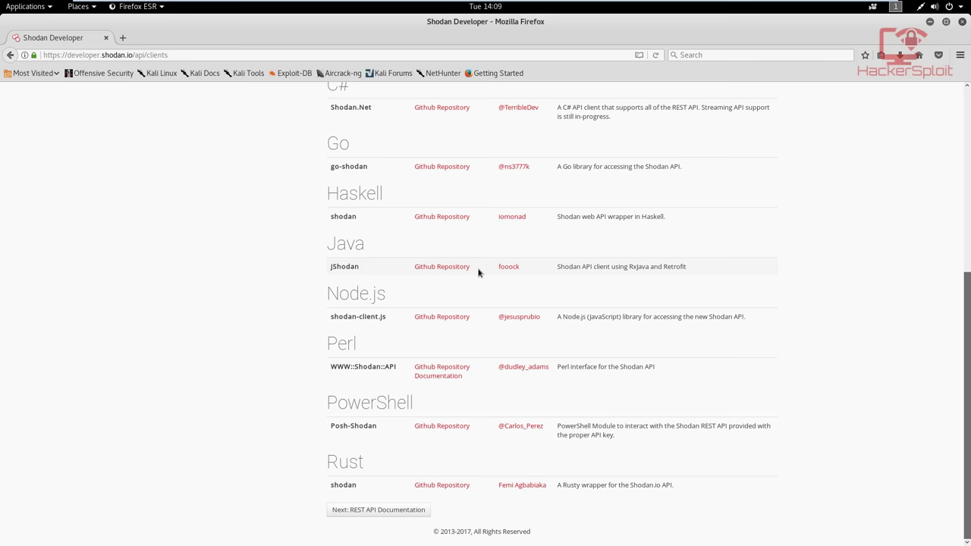
{"action": "scroll", "coordinate": [478, 273], "scroll_direction": "up", "scroll_amount": 7}
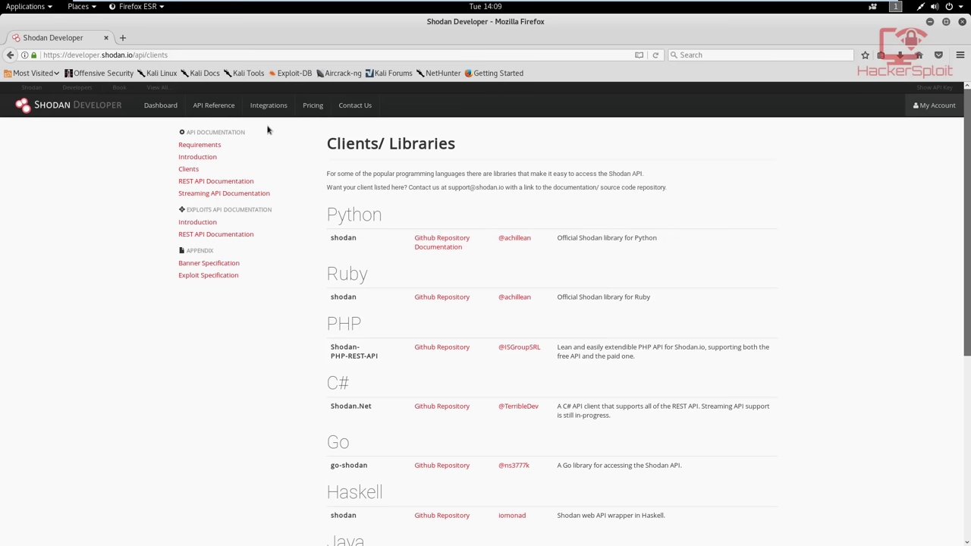
{"action": "left_click", "coordinate": [151, 110]}
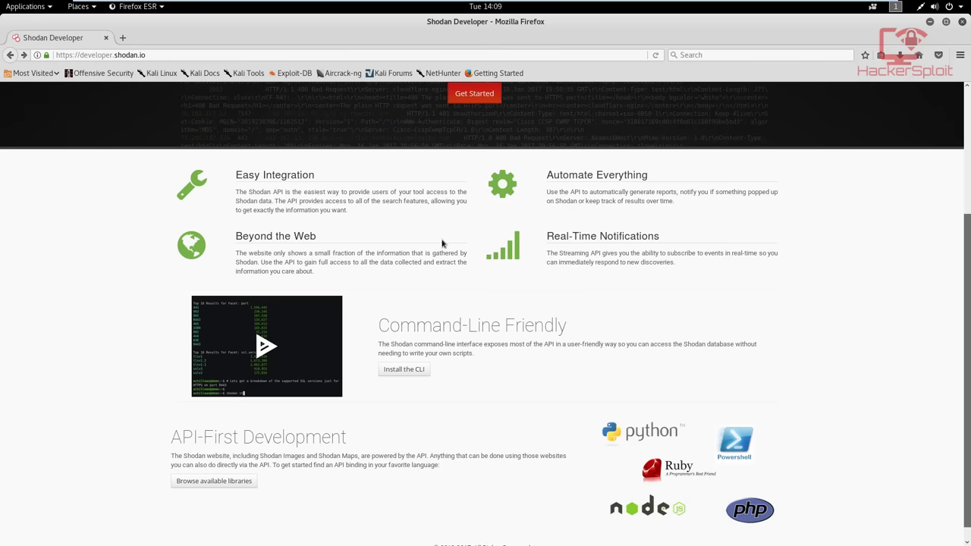
{"action": "scroll", "coordinate": [446, 250], "scroll_direction": "up", "scroll_amount": 2}
{"action": "scroll", "coordinate": [442, 271], "scroll_direction": "down", "scroll_amount": 2}
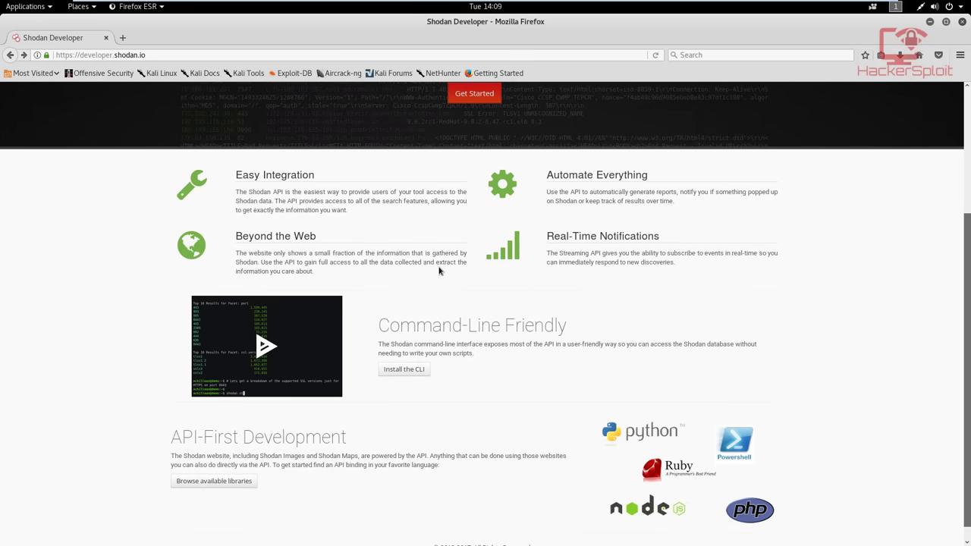
{"action": "scroll", "coordinate": [448, 269], "scroll_direction": "up", "scroll_amount": 3}
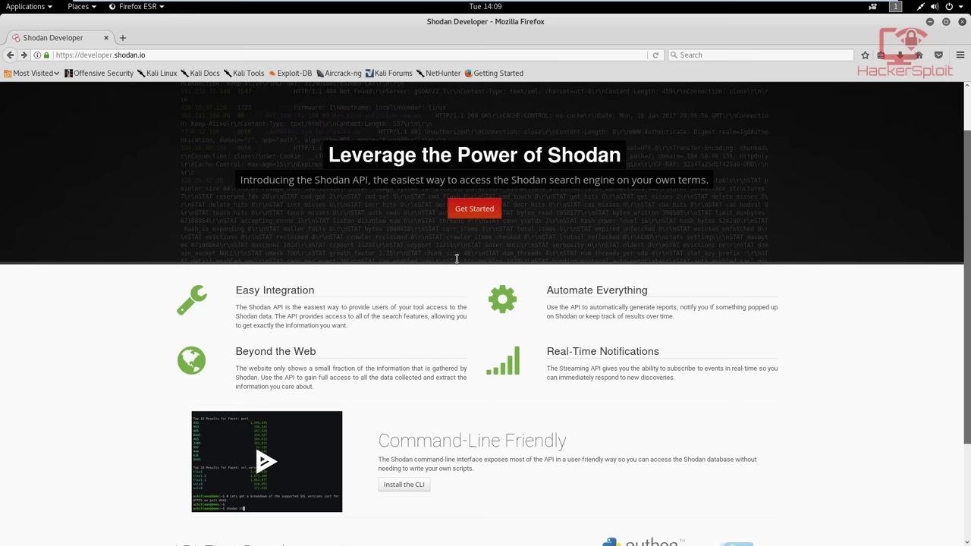
{"action": "scroll", "coordinate": [492, 251], "scroll_direction": "down", "scroll_amount": 2}
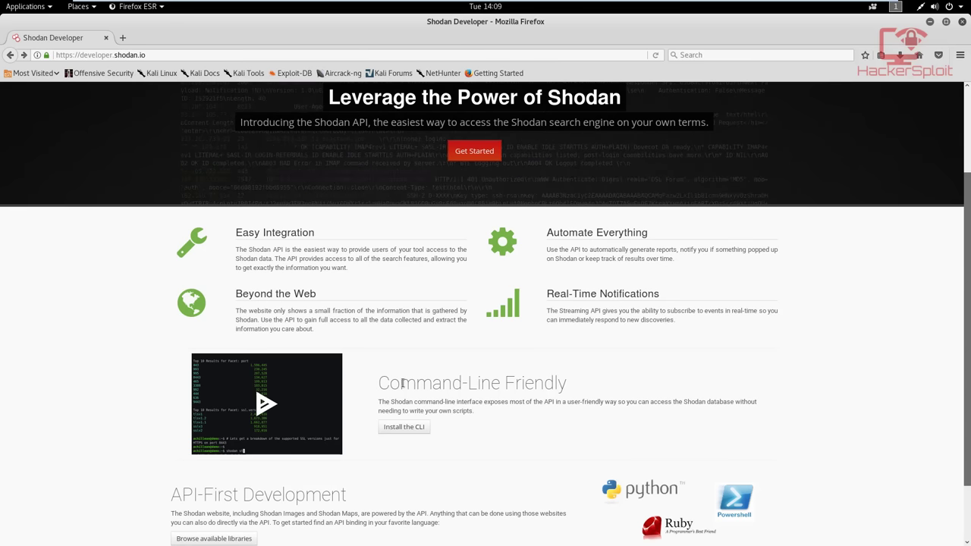
Open the Command-Line Interface page and select the easy_install shodan command
{"action": "left_click", "coordinate": [419, 426]}
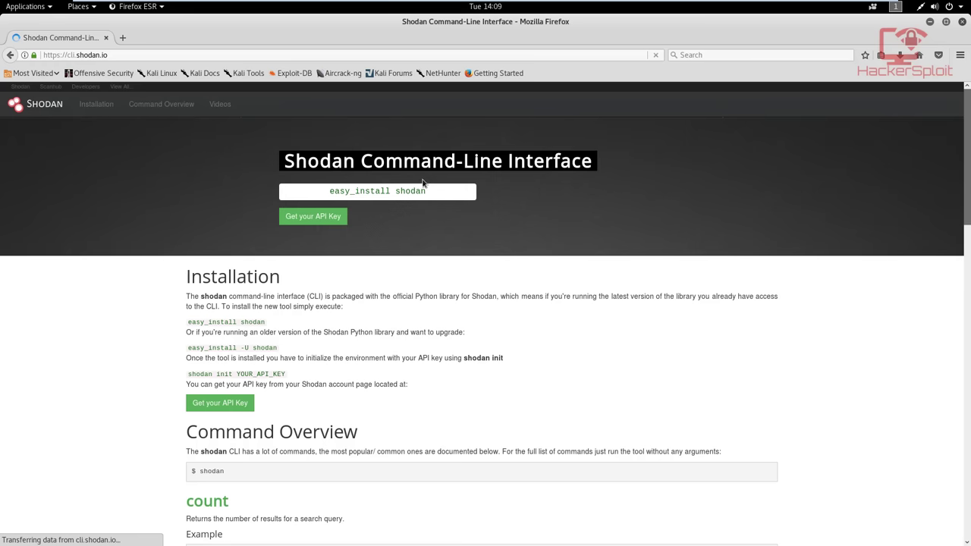
{"action": "left_click_drag", "start_coordinate": [356, 190], "coordinate": [485, 190]}
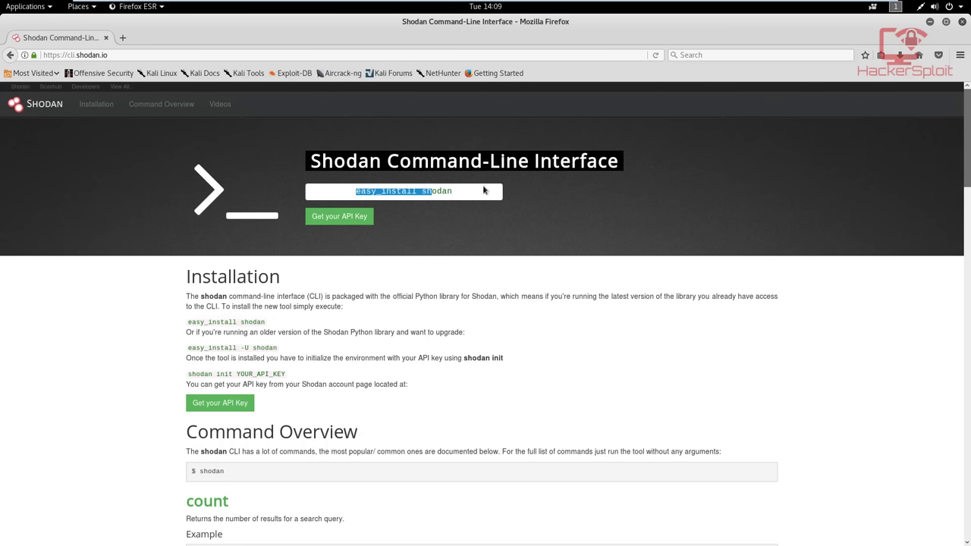
{"action": "left_click", "coordinate": [469, 195]}
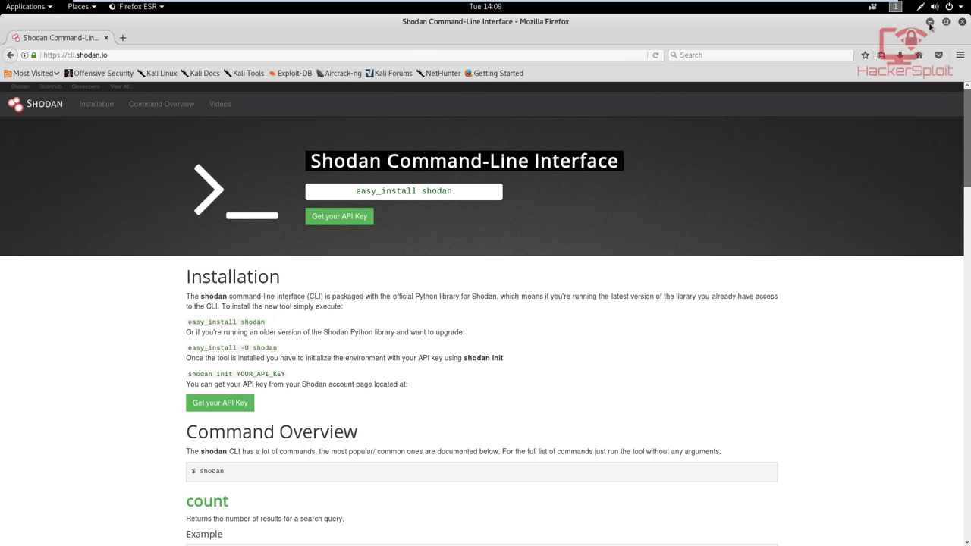
Minimize the browser, launch a Terminal, and enlarge its text twice
{"action": "left_click", "coordinate": [929, 23]}
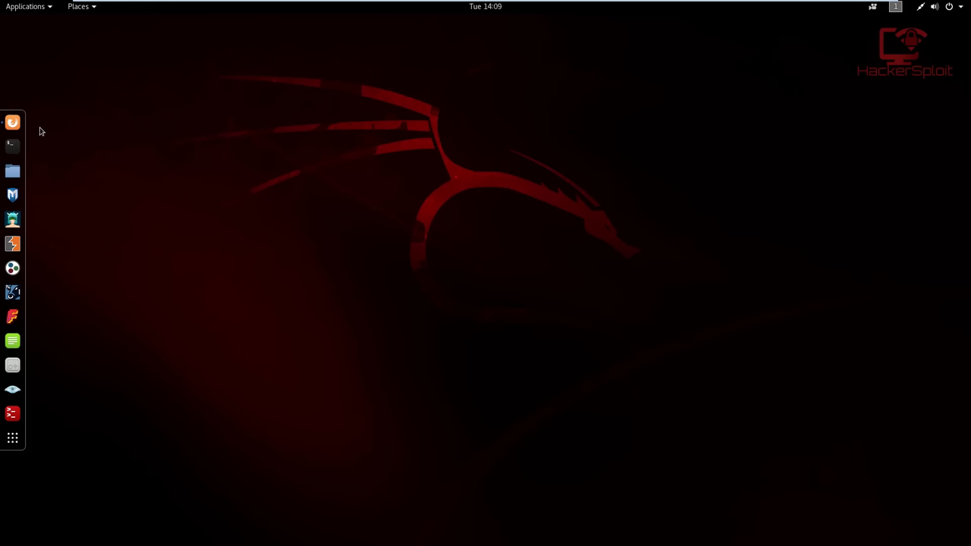
{"action": "left_click", "coordinate": [13, 146]}
{"action": "left_click_drag", "start_coordinate": [363, 38], "coordinate": [600, 67]}
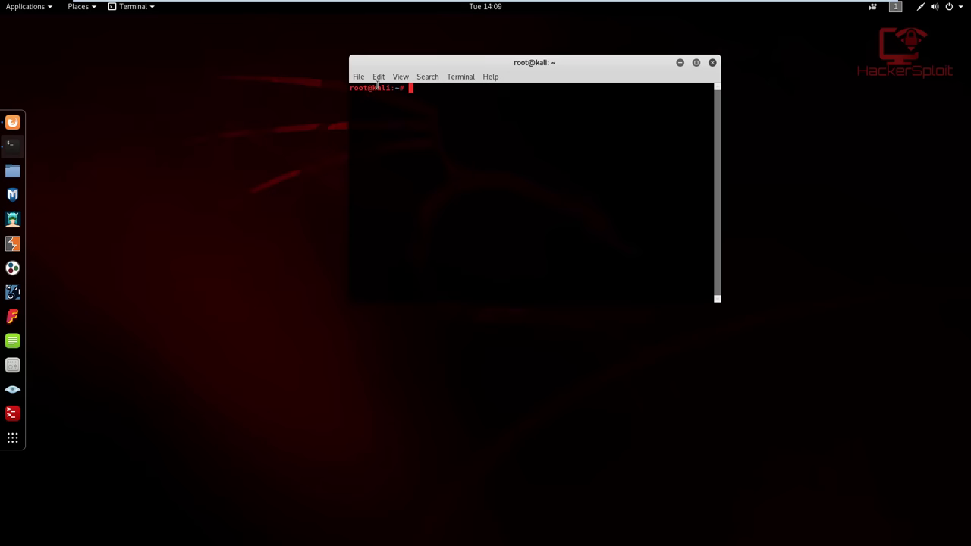
{"action": "left_click", "coordinate": [400, 77]}
{"action": "left_click", "coordinate": [402, 119]}
{"action": "left_click", "coordinate": [400, 77]}
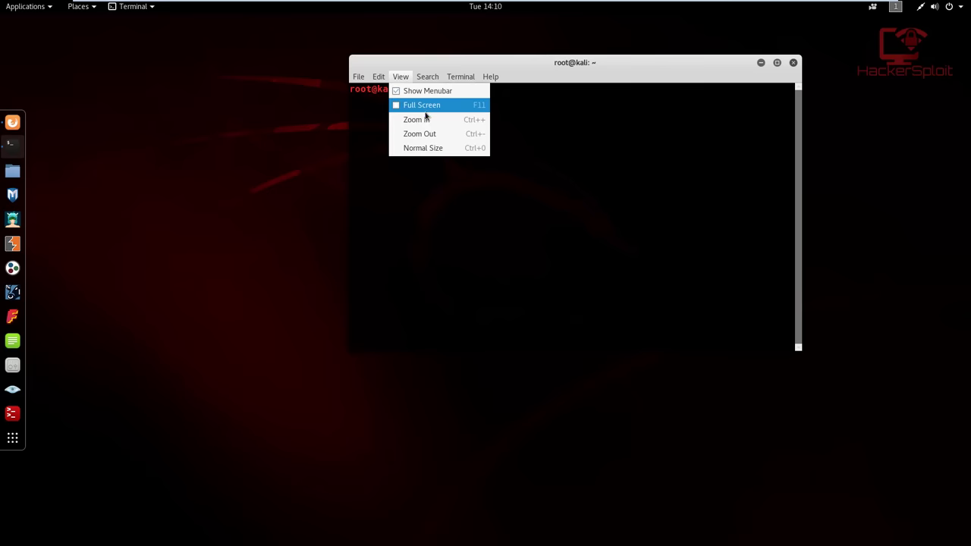
{"action": "left_click", "coordinate": [427, 115]}
Run easy_install shodan, installing shodan 1.7.5 with click-plugins 1.0.3
{"action": "type", "text": "easy"}
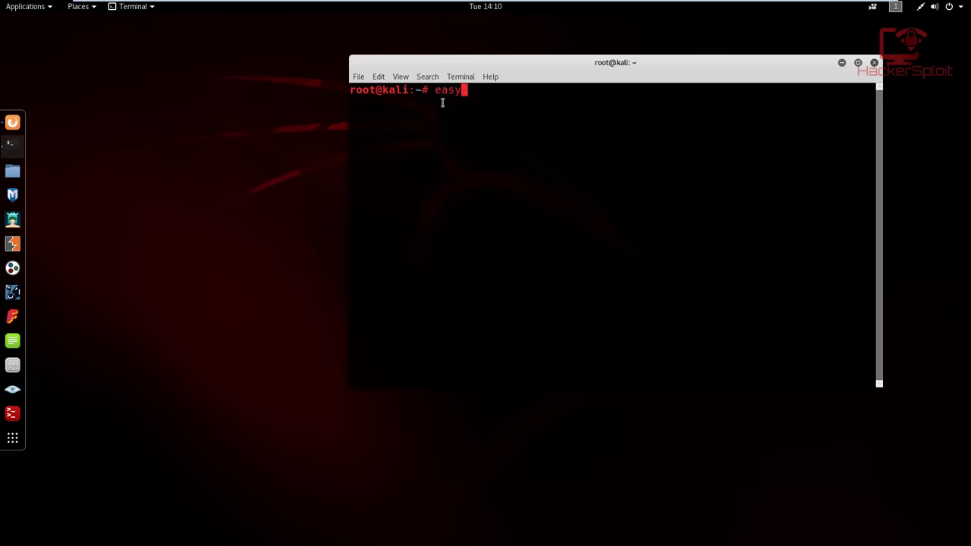
{"action": "type", "text": "_install s"}
{"action": "type", "text": "hodan"}
{"action": "key", "text": "BackSpace"}
{"action": "key", "text": "BackSpace"}
{"action": "key", "text": "BackSpace"}
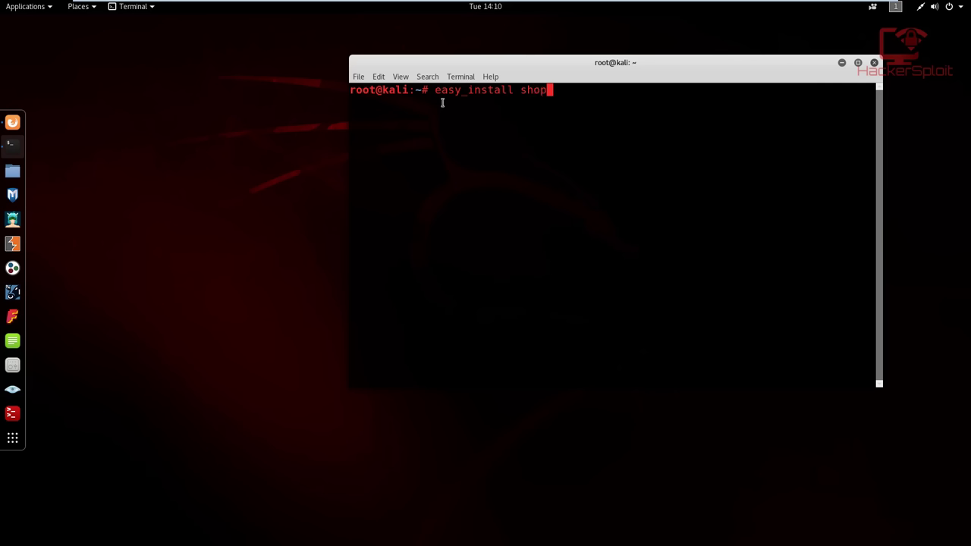
{"action": "type", "text": "dan"}
{"action": "key", "text": "Return"}
{"action": "left_click_drag", "start_coordinate": [456, 70], "coordinate": [402, 63]}
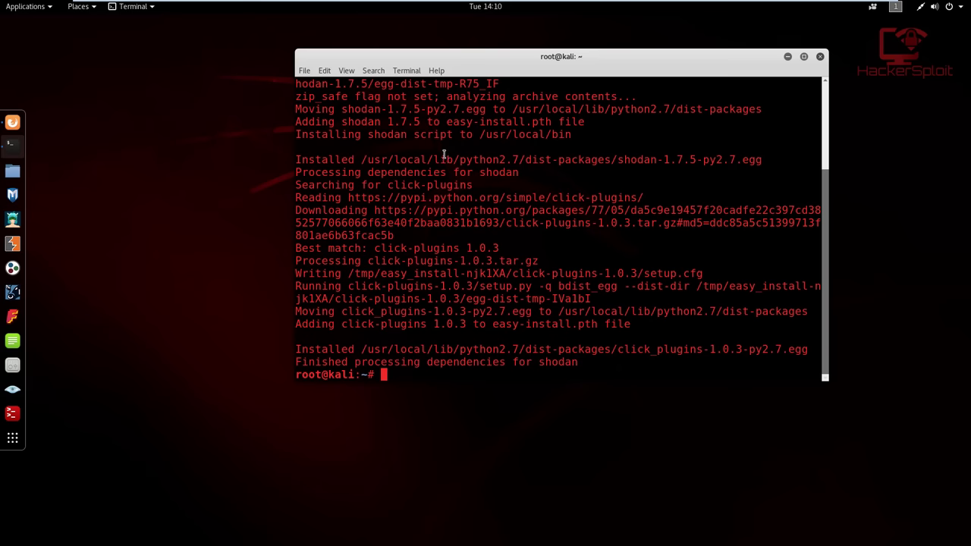
{"action": "left_click_drag", "start_coordinate": [471, 58], "coordinate": [410, 49]}
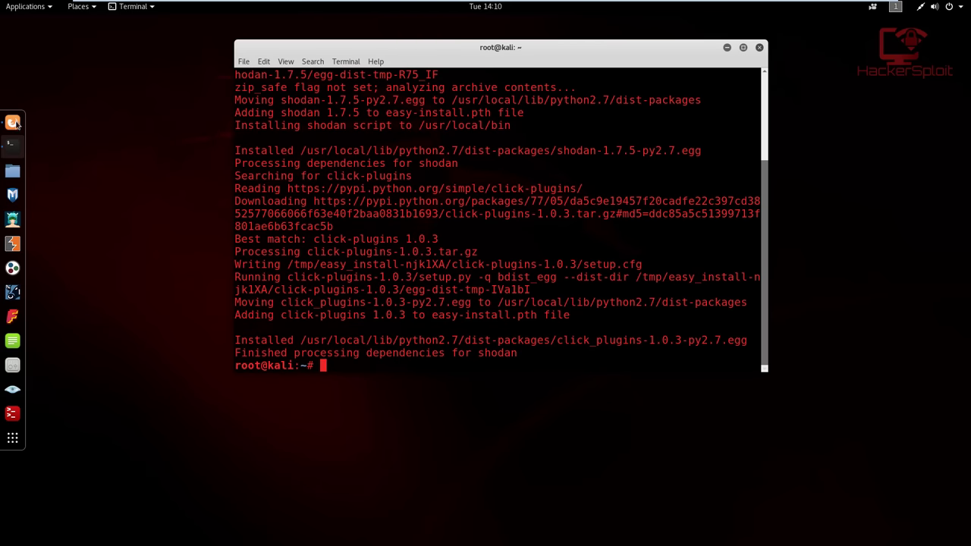
Copy the API key from the Shodan account overview page and minimize the browser
{"action": "left_click", "coordinate": [14, 123]}
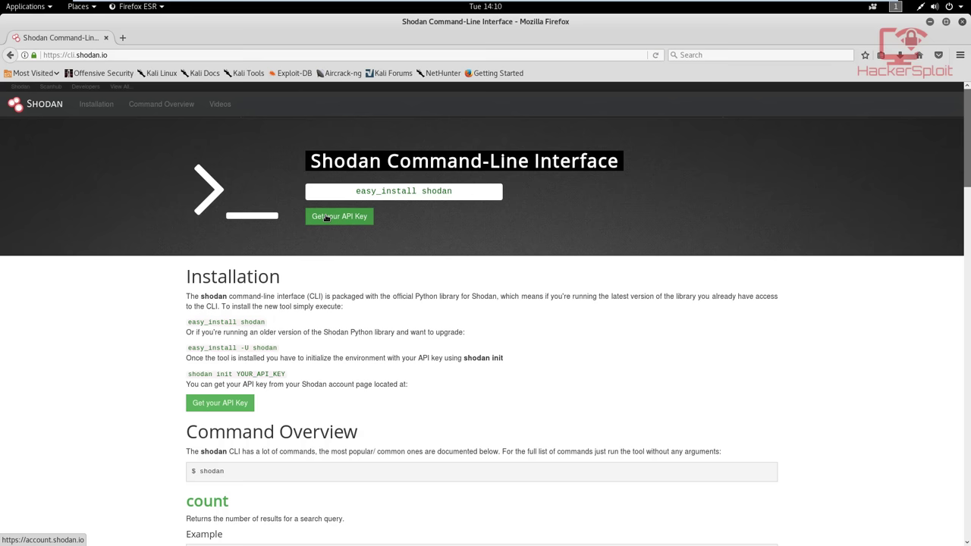
{"action": "left_click", "coordinate": [327, 218]}
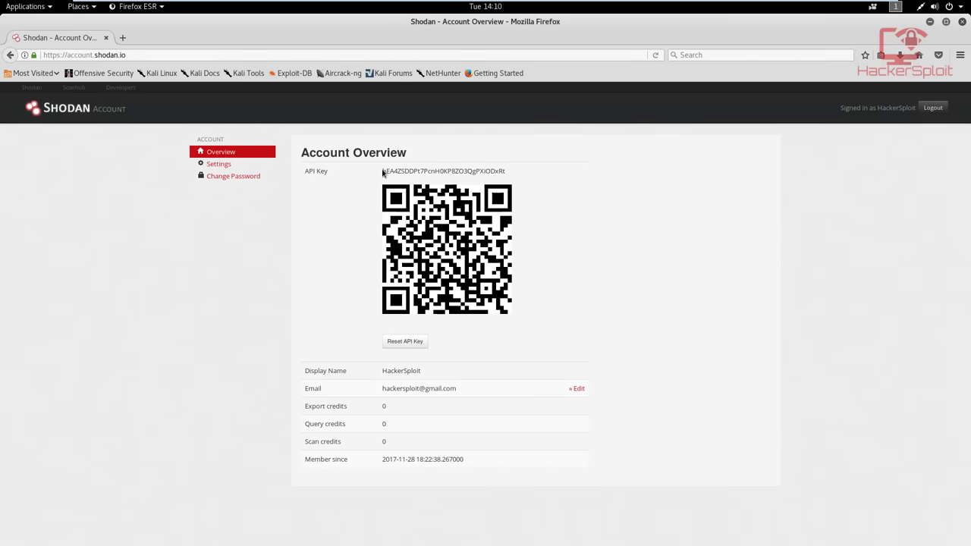
{"action": "left_click_drag", "start_coordinate": [384, 170], "coordinate": [505, 171]}
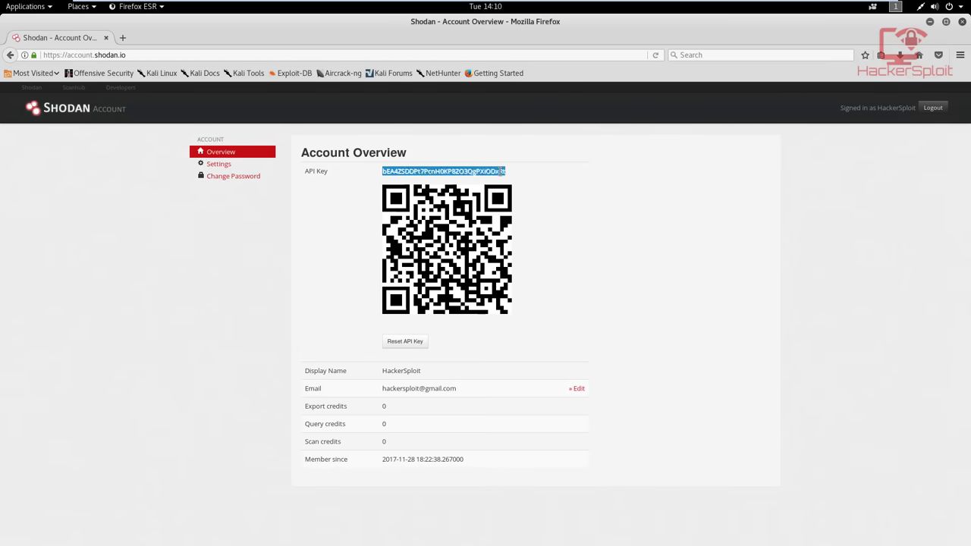
{"action": "right_click", "coordinate": [508, 180]}
{"action": "left_click", "coordinate": [522, 180]}
{"action": "left_click", "coordinate": [932, 23]}
Clear the terminal and run shodan --help to list the available commands
{"action": "right_click", "coordinate": [350, 363]}
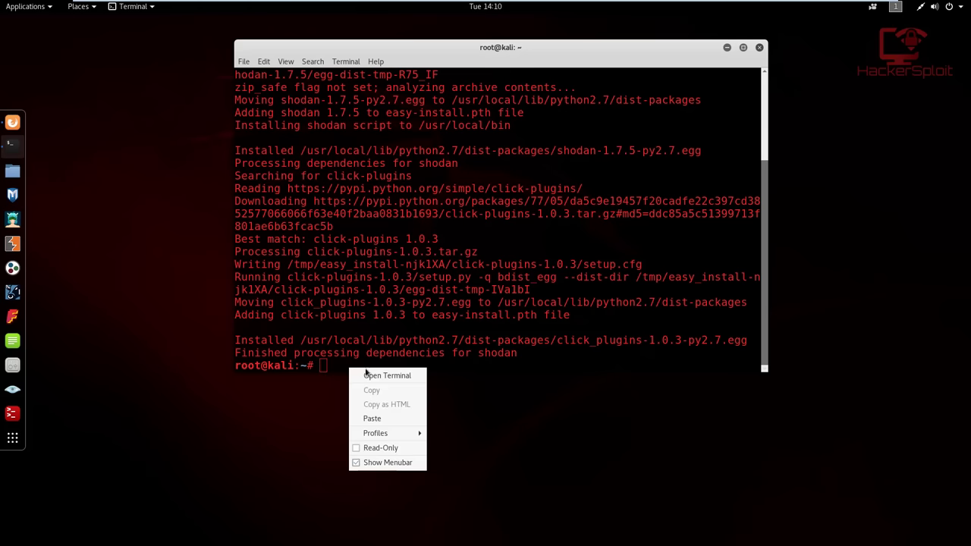
{"action": "left_click", "coordinate": [373, 422]}
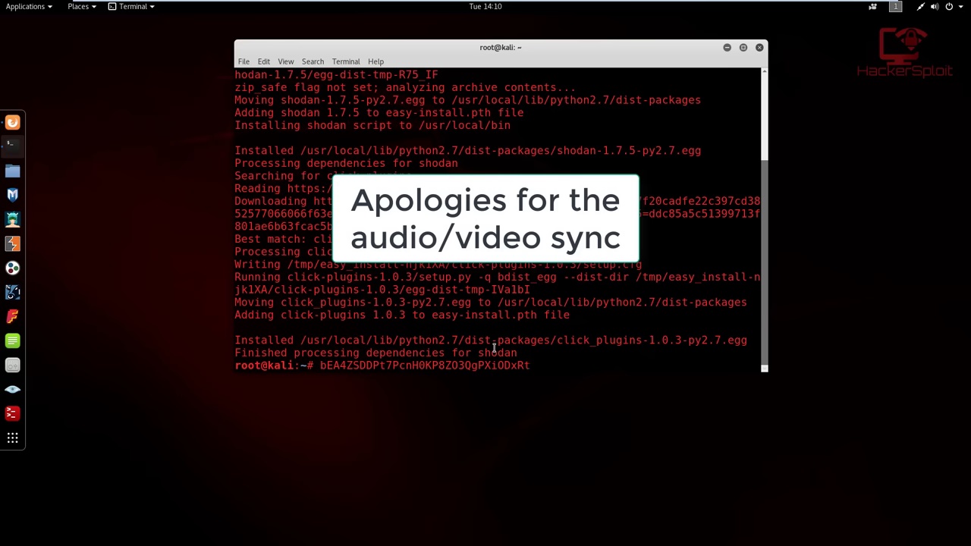
{"action": "key", "text": "BackSpace"}
{"action": "key", "text": "BackSpace"}
{"action": "key", "text": "BackSpace"}
{"action": "key", "text": "BackSpace"}
{"action": "key", "text": "BackSpace"}
{"action": "key", "text": "BackSpace"}
{"action": "key", "text": "BackSpace"}
{"action": "key", "text": "BackSpace"}
{"action": "key", "text": "BackSpace"}
{"action": "key", "text": "BackSpace"}
{"action": "key", "text": "BackSpace"}
{"action": "key", "text": "BackSpace"}
{"action": "key", "text": "BackSpace"}
{"action": "key", "text": "BackSpace"}
{"action": "key", "text": "BackSpace"}
{"action": "key", "text": "BackSpace"}
{"action": "key", "text": "BackSpace"}
{"action": "key", "text": "BackSpace"}
{"action": "key", "text": "BackSpace"}
{"action": "key", "text": "BackSpace"}
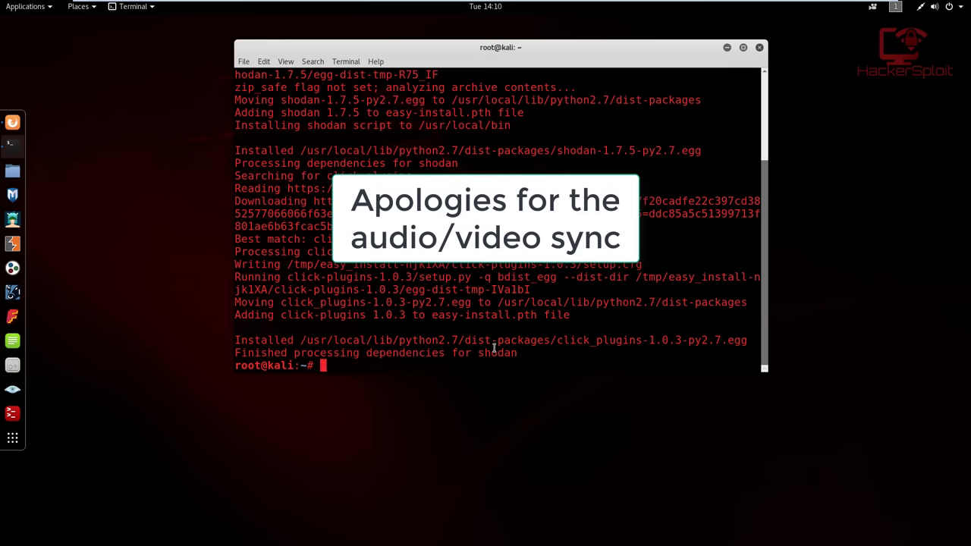
{"action": "type", "text": "clear"}
{"action": "key", "text": "Return"}
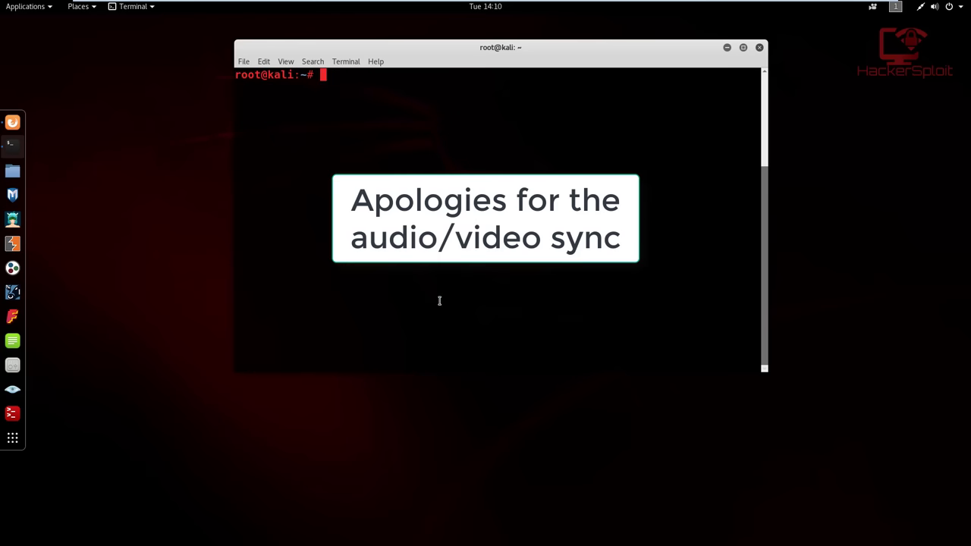
{"action": "type", "text": "sho"}
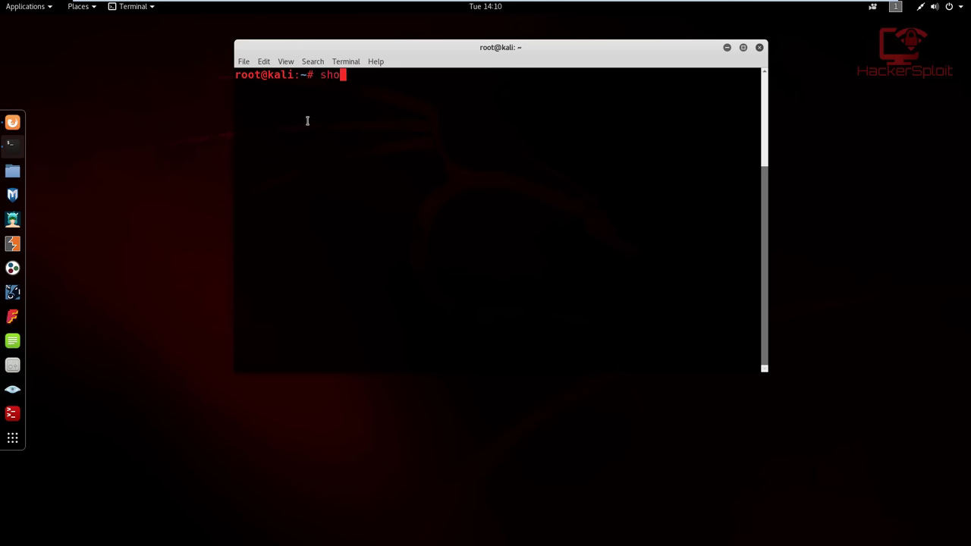
{"action": "type", "text": "dan --help"}
{"action": "key", "text": "Return"}
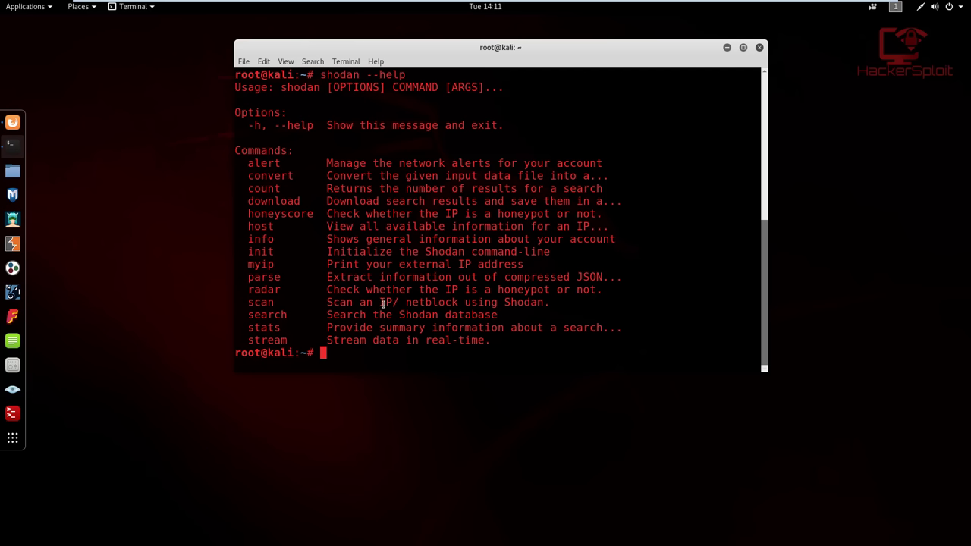
Try shodan -init with the pasted API key, then rerun it with the option edited
{"action": "type", "text": "shodan -init"}
{"action": "right_click", "coordinate": [428, 359]}
{"action": "left_click", "coordinate": [458, 410]}
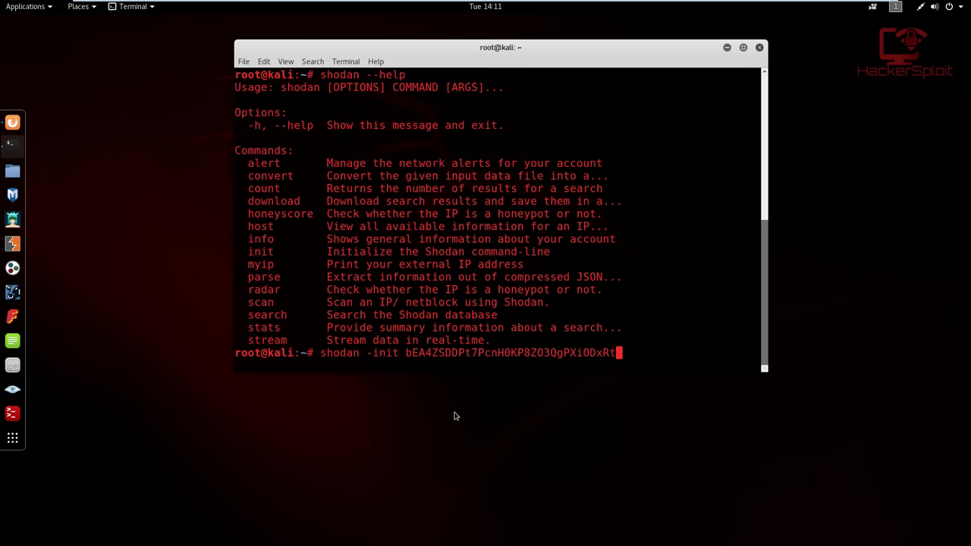
{"action": "key", "text": "Return"}
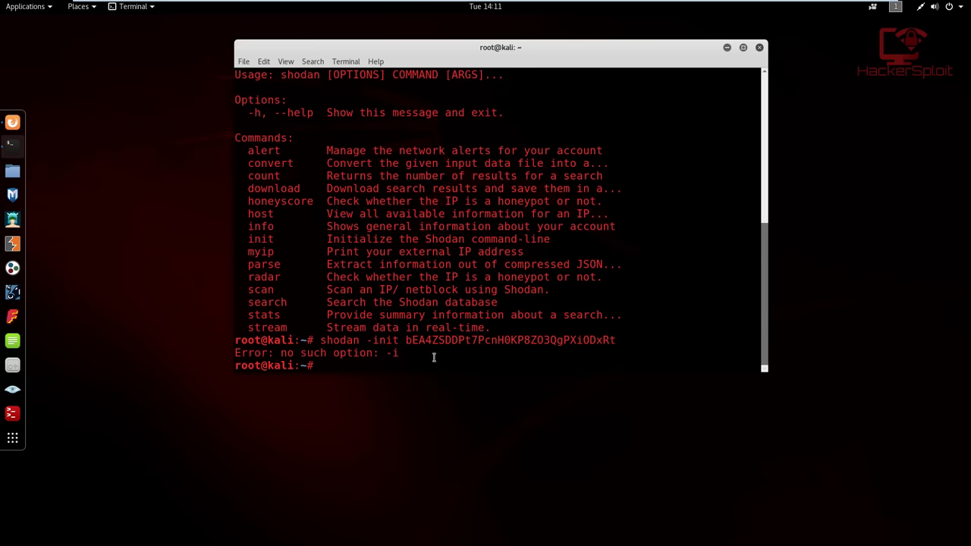
{"action": "key", "text": "Up"}
{"action": "key", "text": "Left"}
{"action": "key", "text": "Left"}
{"action": "key", "text": "Left"}
{"action": "key", "text": "Left"}
{"action": "key", "text": "Left"}
{"action": "key", "text": "Left"}
{"action": "key", "text": "Left"}
{"action": "key", "text": "Left"}
{"action": "key", "text": "Left"}
{"action": "key", "text": "Left"}
{"action": "key", "text": "Left"}
{"action": "key", "text": "Left"}
{"action": "key", "text": "Left"}
{"action": "key", "text": "Left"}
{"action": "key", "text": "Left"}
{"action": "key", "text": "Left"}
{"action": "key", "text": "Left"}
{"action": "key", "text": "Left"}
{"action": "key", "text": "Left"}
{"action": "key", "text": "Left"}
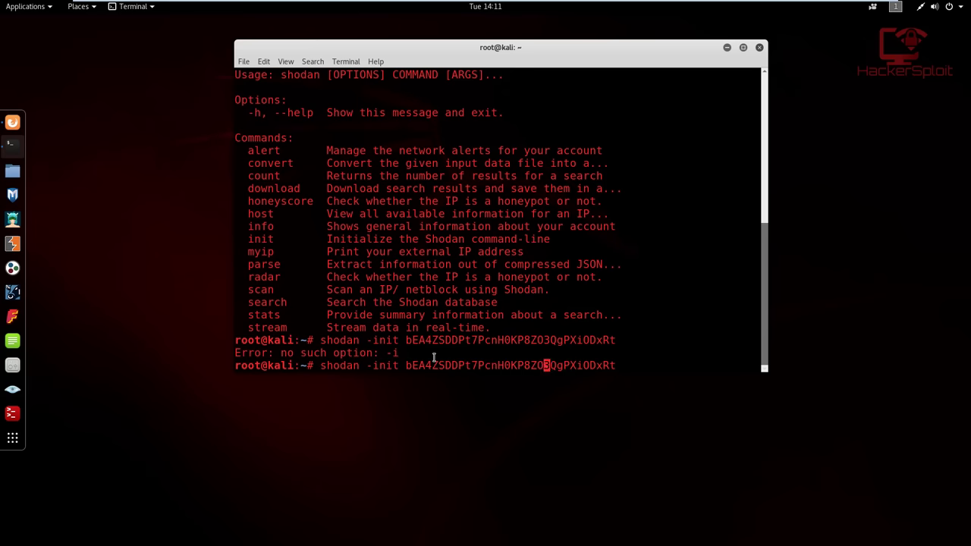
{"action": "key", "text": "BackSpace"}
{"action": "key", "text": "BackSpace"}
{"action": "key", "text": "BackSpace"}
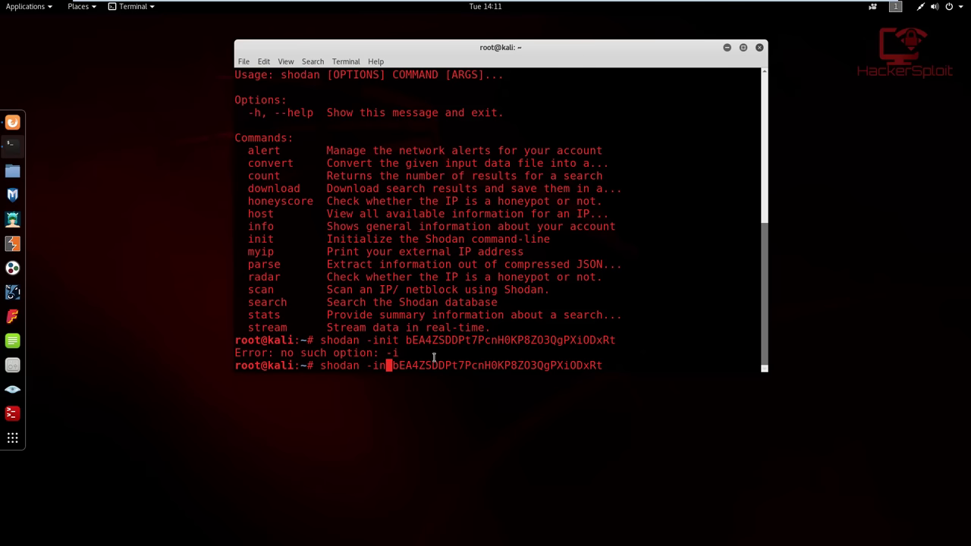
{"action": "key", "text": "Return"}
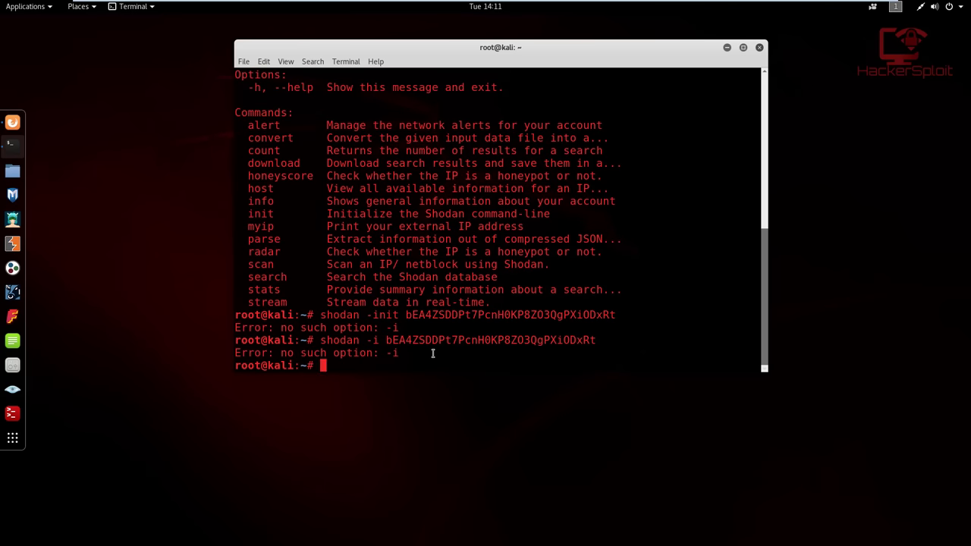
Run shodan init with the pasted API key until it reports Successfully initialized
{"action": "type", "text": "shodan init"}
{"action": "right_click", "coordinate": [433, 358]}
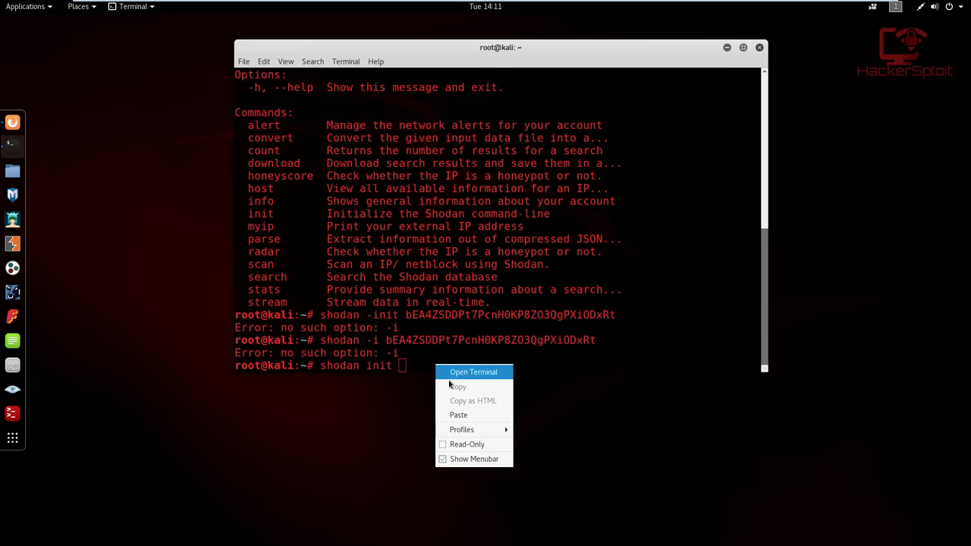
{"action": "left_click", "coordinate": [456, 414]}
{"action": "key", "text": "Return"}
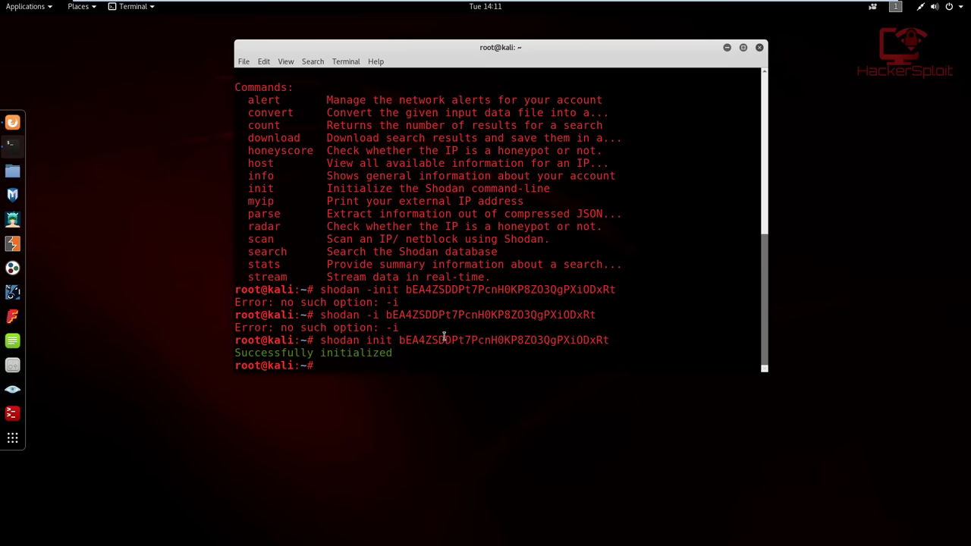
{"action": "scroll", "coordinate": [349, 152], "scroll_direction": "up", "scroll_amount": 1}
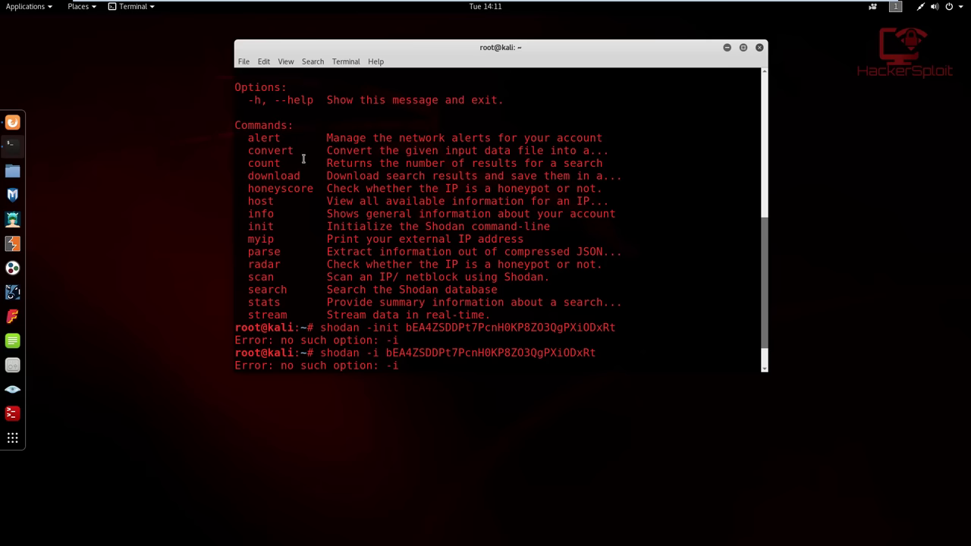
{"action": "key", "text": "Return"}
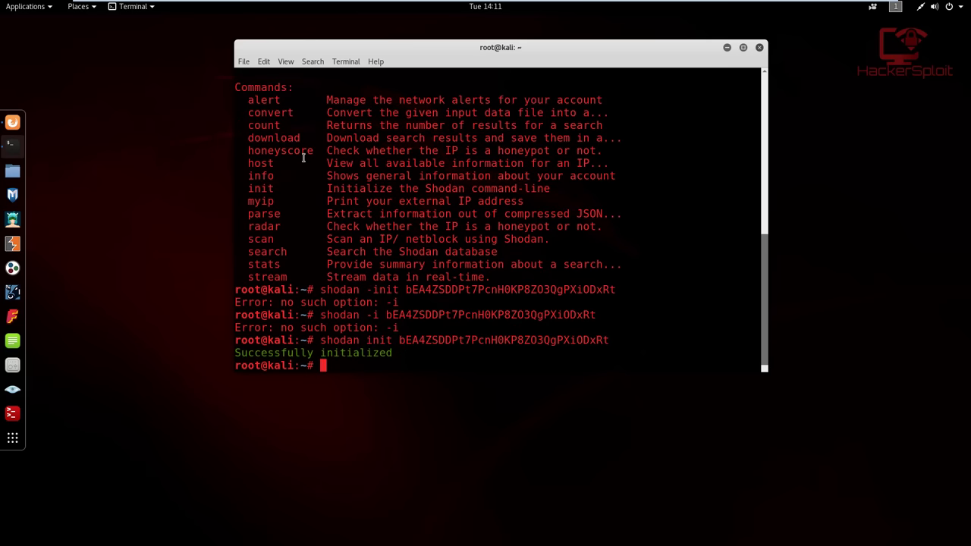
Go back to cli.shodan.io and copy the example command shodan host 189.201.128.250
{"action": "left_click", "coordinate": [12, 122]}
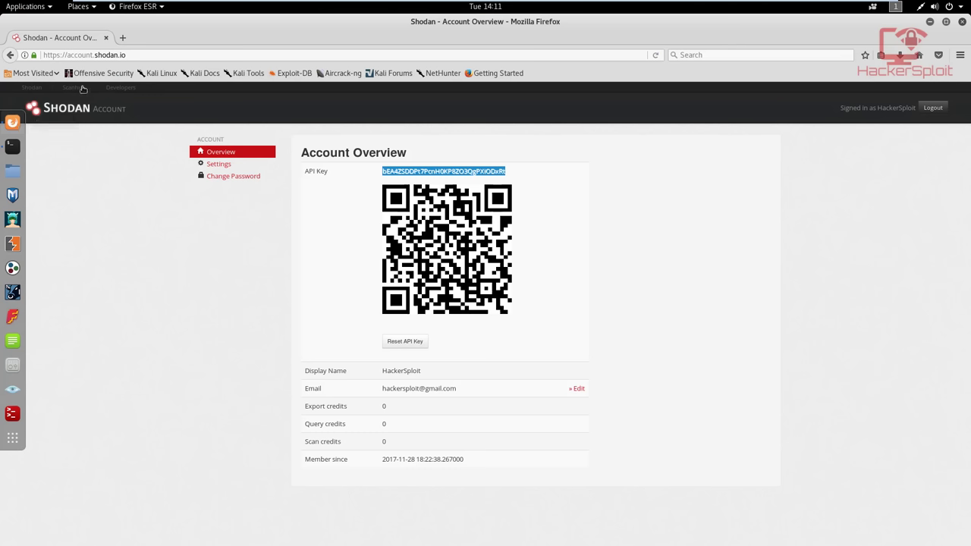
{"action": "left_click", "coordinate": [10, 54]}
{"action": "scroll", "coordinate": [176, 237], "scroll_direction": "down", "scroll_amount": 5}
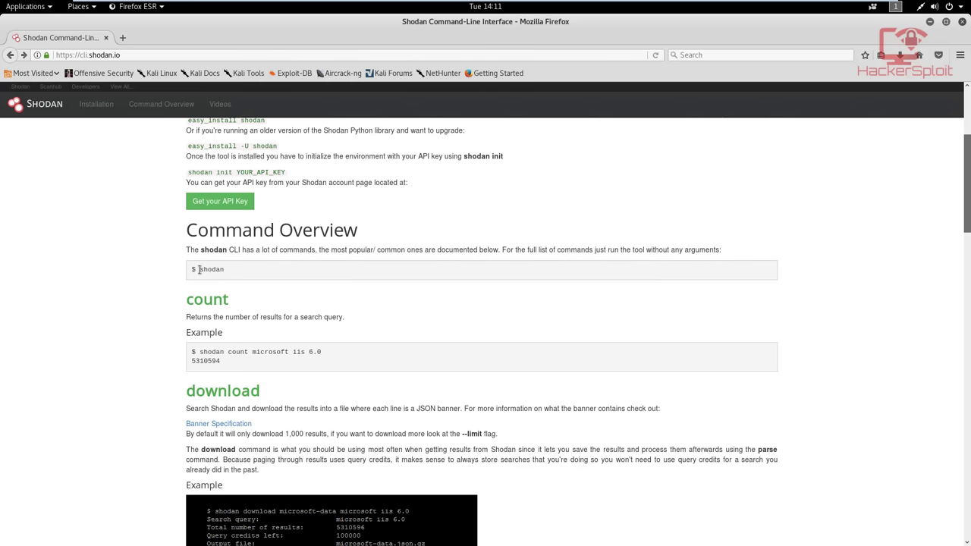
{"action": "scroll", "coordinate": [199, 270], "scroll_direction": "down", "scroll_amount": 4}
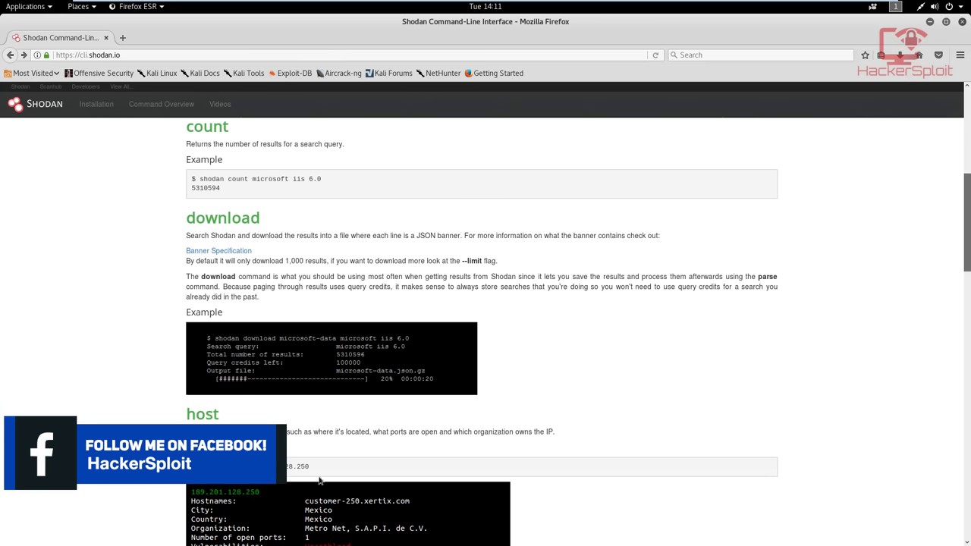
{"action": "left_click_drag", "start_coordinate": [306, 466], "coordinate": [251, 466]}
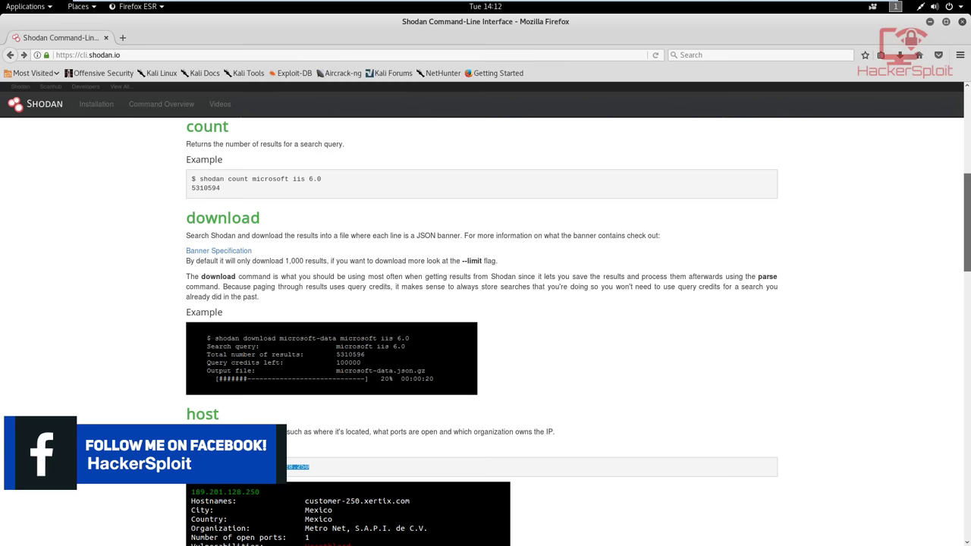
{"action": "left_click", "coordinate": [250, 465]}
{"action": "left_click_drag", "start_coordinate": [199, 466], "coordinate": [323, 468]}
{"action": "right_click", "coordinate": [313, 475]}
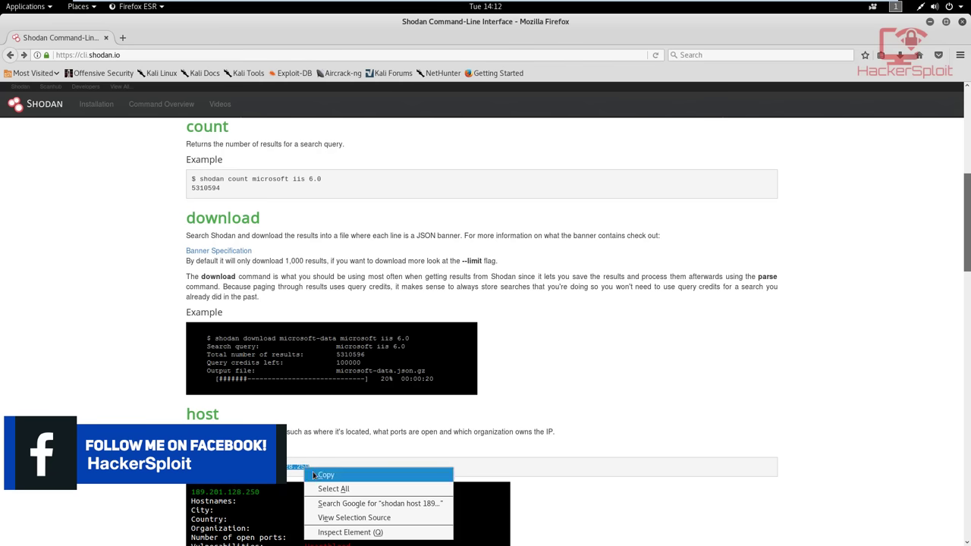
{"action": "left_click", "coordinate": [314, 475]}
{"action": "left_click", "coordinate": [930, 22]}
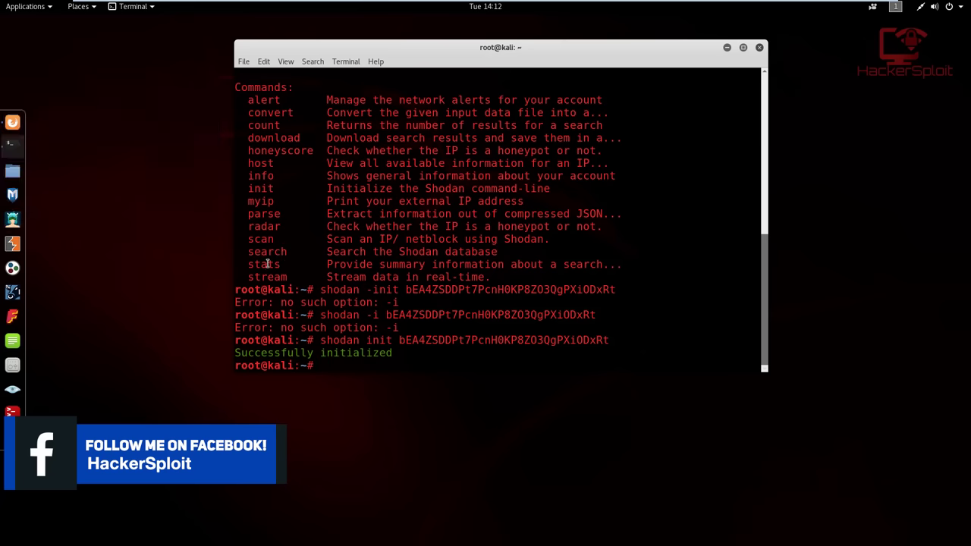
{"action": "type", "text": "clear"}
{"action": "key", "text": "Return"}
{"action": "type", "text": "shodan "}
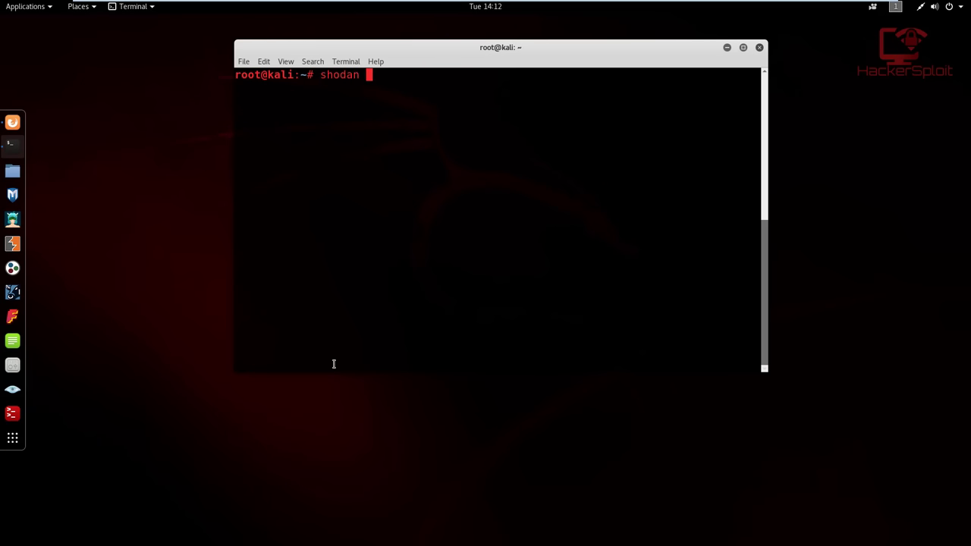
{"action": "type", "text": "host"}
{"action": "key", "text": "BackSpace"}
{"action": "key", "text": "BackSpace"}
{"action": "key", "text": "BackSpace"}
{"action": "key", "text": "BackSpace"}
{"action": "key", "text": "BackSpace"}
{"action": "key", "text": "BackSpace"}
{"action": "key", "text": "BackSpace"}
{"action": "key", "text": "BackSpace"}
{"action": "key", "text": "BackSpace"}
{"action": "key", "text": "BackSpace"}
{"action": "key", "text": "BackSpace"}
{"action": "type", "text": "shodan host"}
{"action": "right_click", "coordinate": [444, 89]}
{"action": "left_click", "coordinate": [468, 133]}
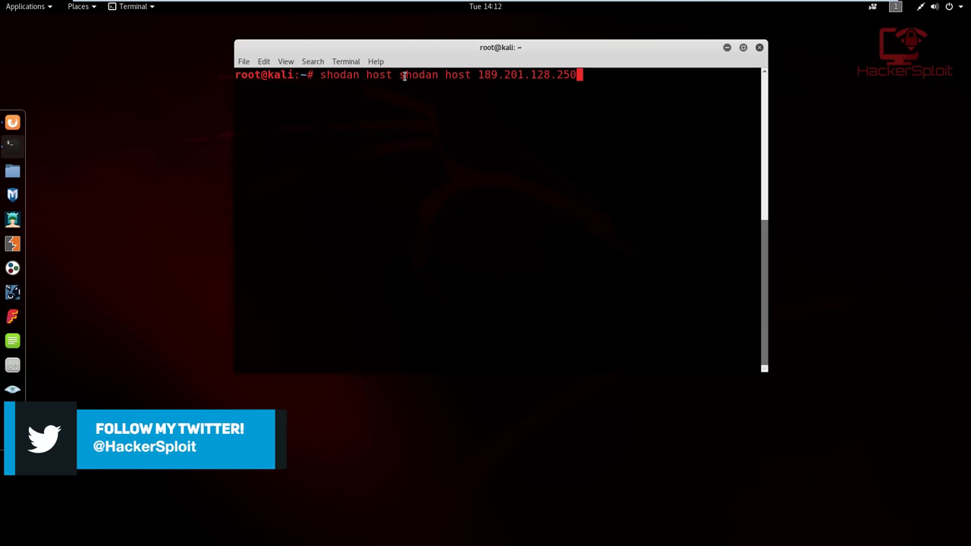
{"action": "key", "text": "Left"}
{"action": "key", "text": "Left"}
{"action": "key", "text": "Left"}
{"action": "key", "text": "Left"}
{"action": "key", "text": "Left"}
{"action": "key", "text": "Left"}
{"action": "key", "text": "Left"}
{"action": "key", "text": "Left"}
{"action": "key", "text": "Left"}
{"action": "key", "text": "Left"}
{"action": "key", "text": "Left"}
{"action": "key", "text": "Left"}
{"action": "key", "text": "Left"}
{"action": "key", "text": "Left"}
{"action": "key", "text": "Left"}
{"action": "key", "text": "Left"}
{"action": "key", "text": "Left"}
{"action": "key", "text": "Left"}
{"action": "key", "text": "Left"}
{"action": "key", "text": "Left"}
{"action": "key", "text": "Delete"}
{"action": "key", "text": "Delete"}
{"action": "key", "text": "Delete"}
{"action": "key", "text": "Delete"}
{"action": "key", "text": "Delete"}
{"action": "key", "text": "Delete"}
{"action": "key", "text": "Delete"}
{"action": "key", "text": "Delete"}
{"action": "key", "text": "Delete"}
{"action": "key", "text": "Delete"}
{"action": "key", "text": "Delete"}
{"action": "key", "text": "Delete"}
{"action": "key", "text": "Return"}
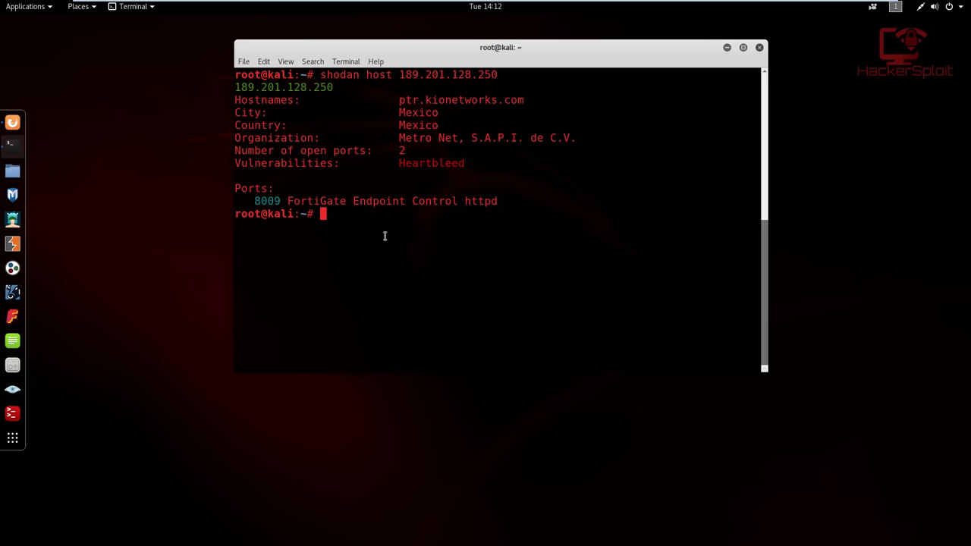
Try 'shodan port 22', which fails as no such command, then list commands with 'shodan --help'
{"action": "type", "text": "shod"}
{"action": "key", "text": "BackSpace"}
{"action": "key", "text": "BackSpace"}
{"action": "key", "text": "BackSpace"}
{"action": "type", "text": "hodan port 22"}
{"action": "key", "text": "Return"}
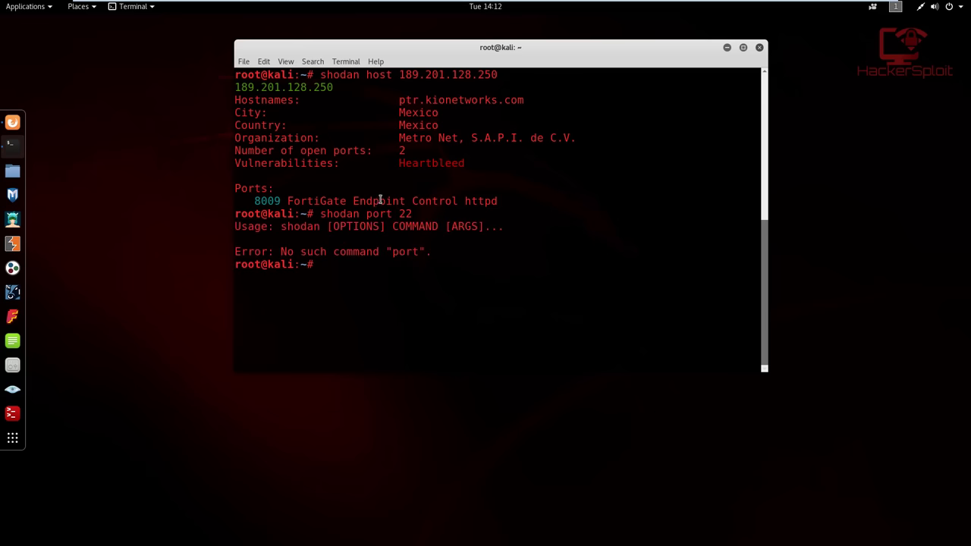
{"action": "type", "text": "shodan --he"}
{"action": "type", "text": "lp"}
{"action": "key", "text": "Return"}
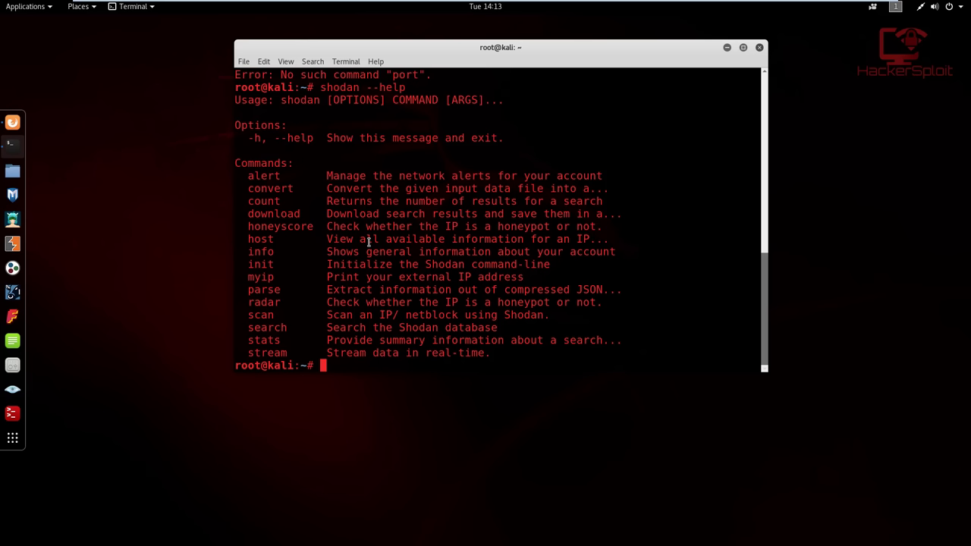
From the Shodan home page, search for port:22
{"action": "left_click", "coordinate": [12, 122]}
{"action": "scroll", "coordinate": [132, 107], "scroll_direction": "up", "scroll_amount": 4}
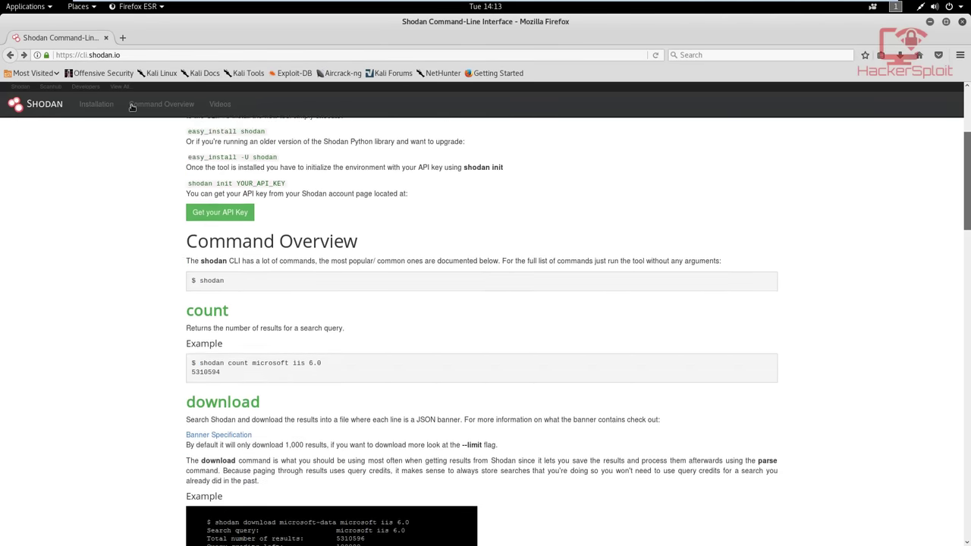
{"action": "scroll", "coordinate": [132, 107], "scroll_direction": "up", "scroll_amount": 3}
{"action": "left_click", "coordinate": [47, 105]}
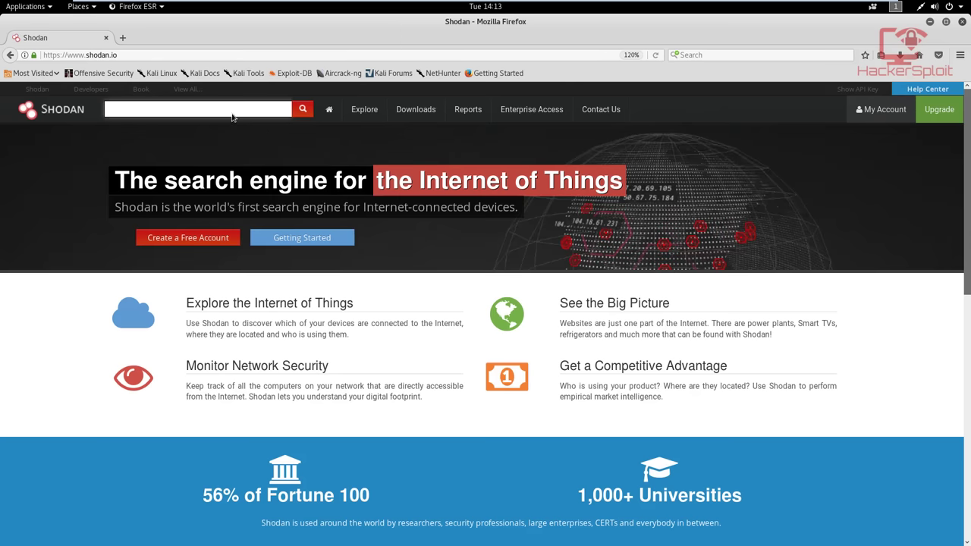
{"action": "left_click", "coordinate": [214, 108]}
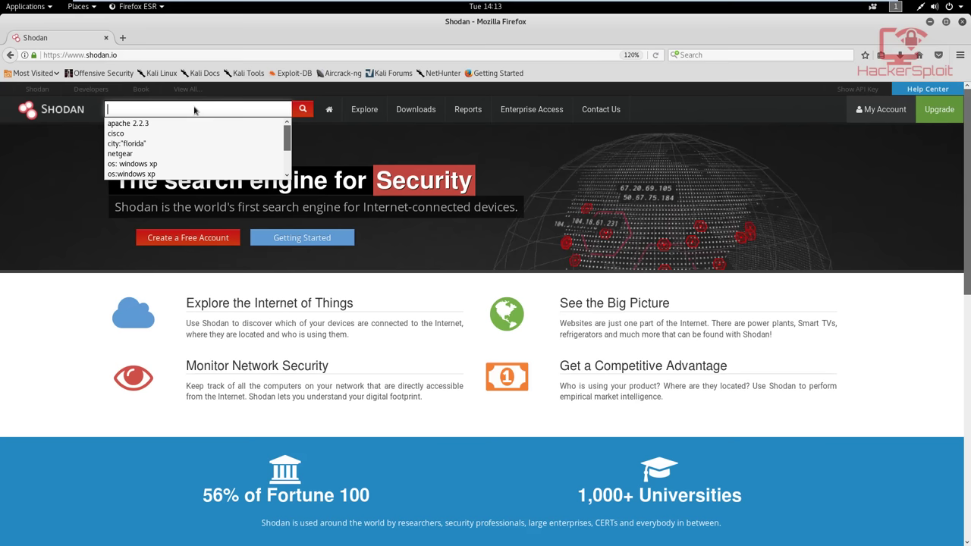
{"action": "type", "text": "port"}
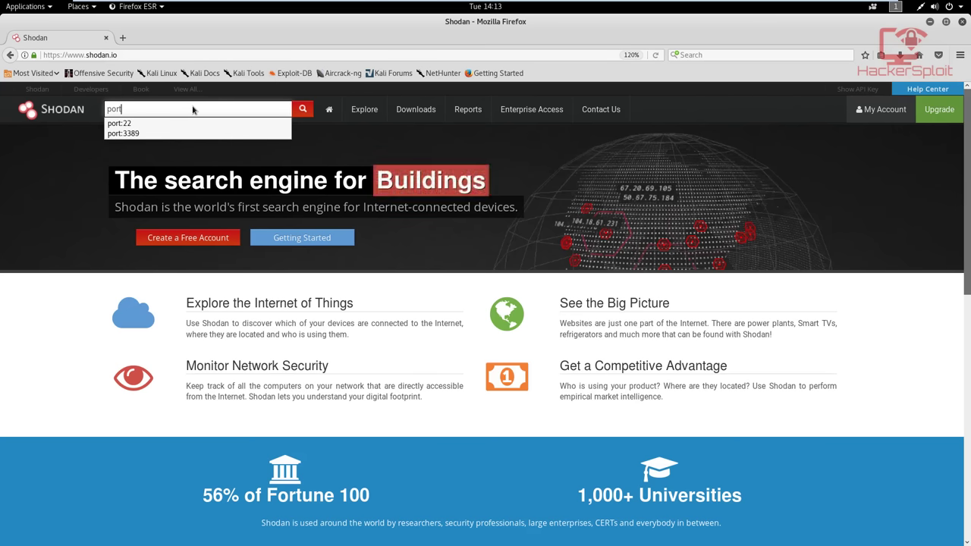
{"action": "left_click", "coordinate": [204, 124]}
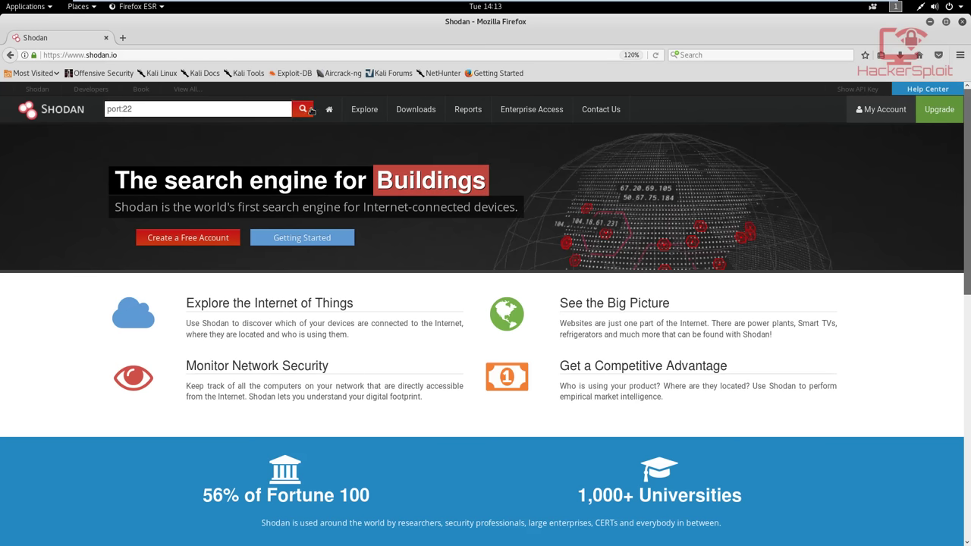
{"action": "left_click", "coordinate": [308, 110]}
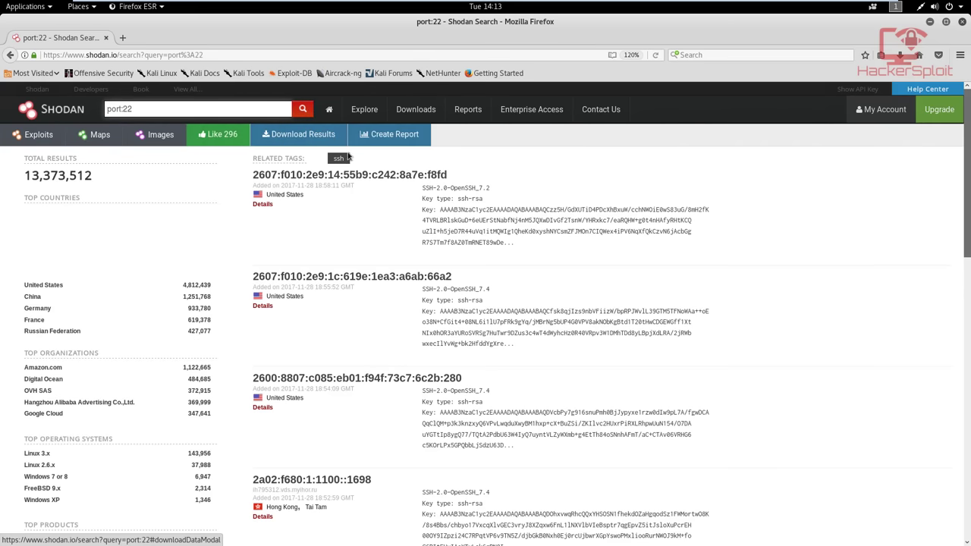
Scroll through the 13,373,512 port:22 results, then minimize Firefox back to the terminal
{"action": "scroll", "coordinate": [355, 174], "scroll_direction": "down", "scroll_amount": 1}
{"action": "scroll", "coordinate": [355, 174], "scroll_direction": "down", "scroll_amount": 5}
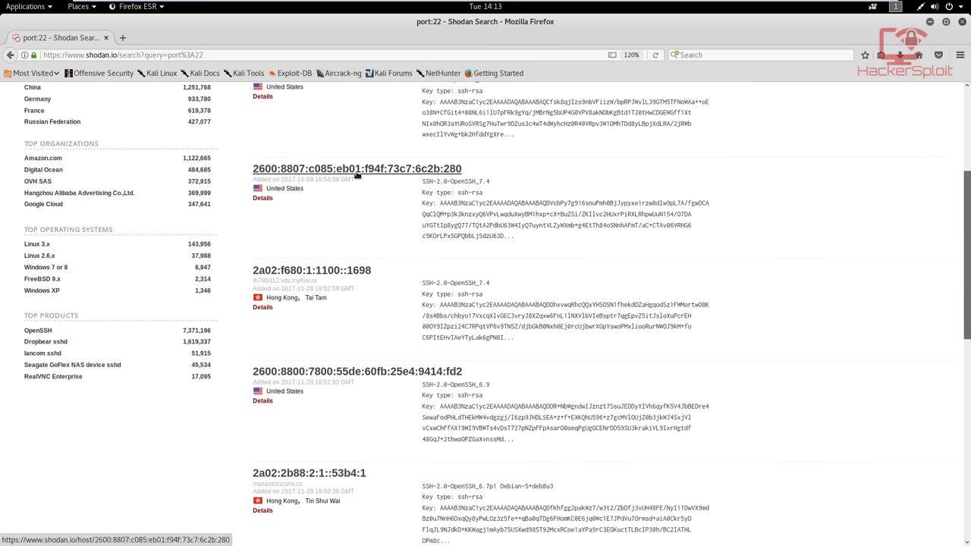
{"action": "scroll", "coordinate": [356, 175], "scroll_direction": "down", "scroll_amount": 5}
{"action": "scroll", "coordinate": [356, 175], "scroll_direction": "down", "scroll_amount": 4}
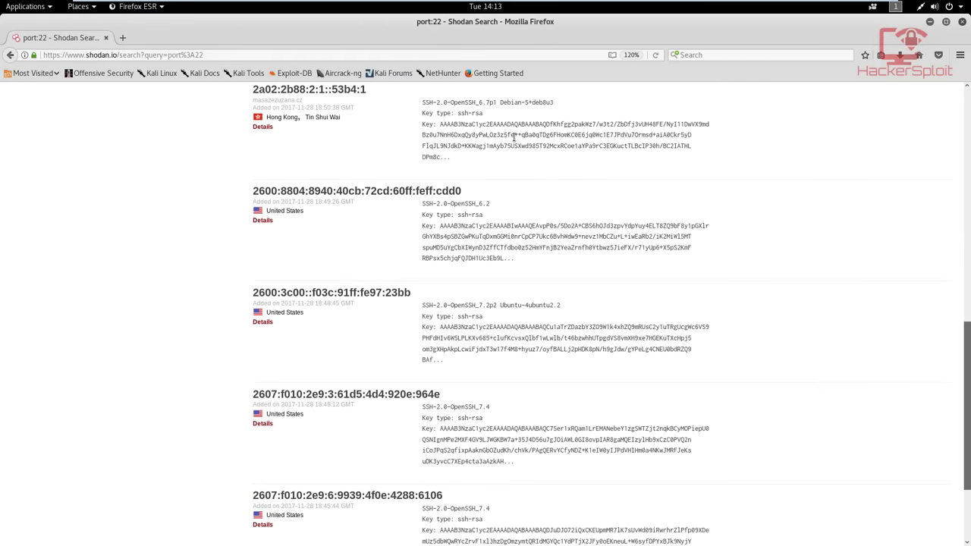
{"action": "left_click", "coordinate": [930, 22]}
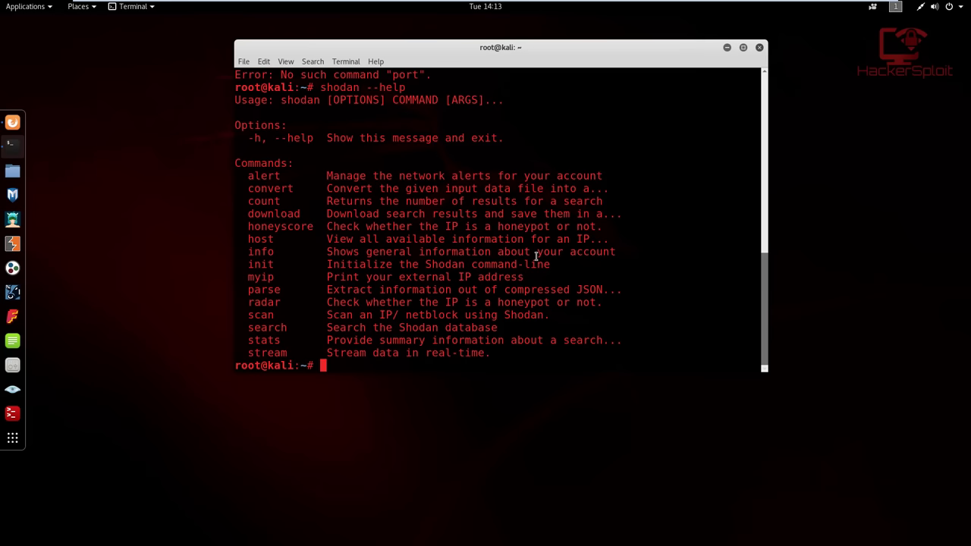
Highlight the honeyscore description, deselect it, then run clear for an empty root prompt
{"action": "left_click_drag", "start_coordinate": [325, 226], "coordinate": [605, 226]}
{"action": "left_click", "coordinate": [603, 231]}
{"action": "type", "text": "clear"}
{"action": "key", "text": "Return"}
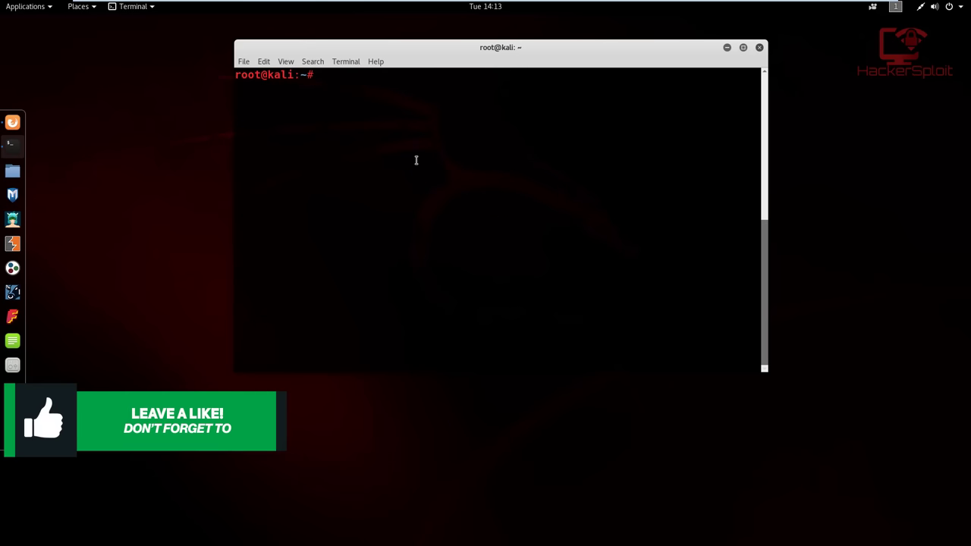